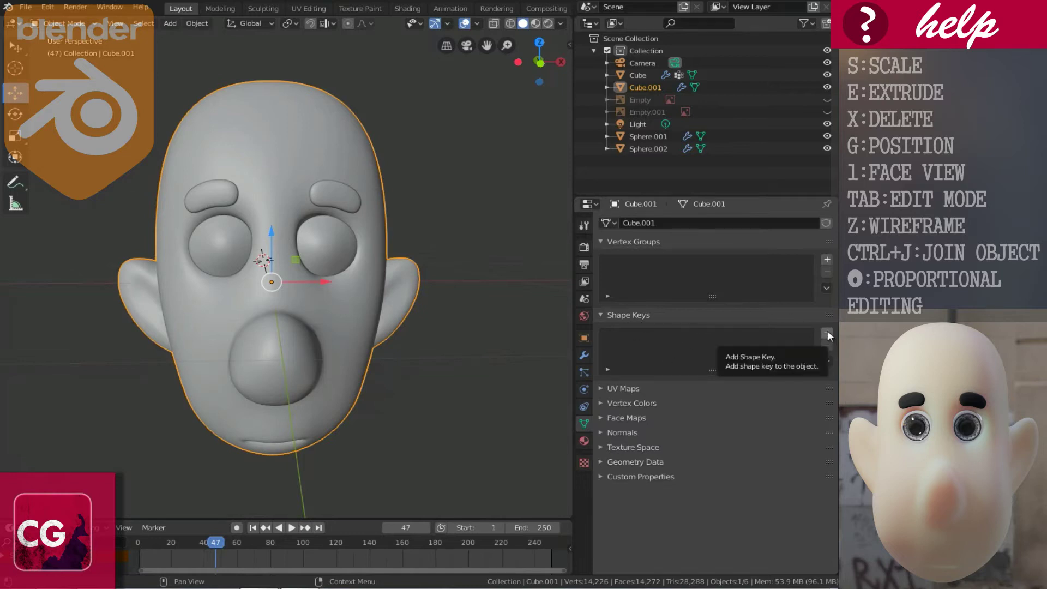
Step: Add a basis shape key and a second, relative shape key to the head mesh
left_click(826, 332)
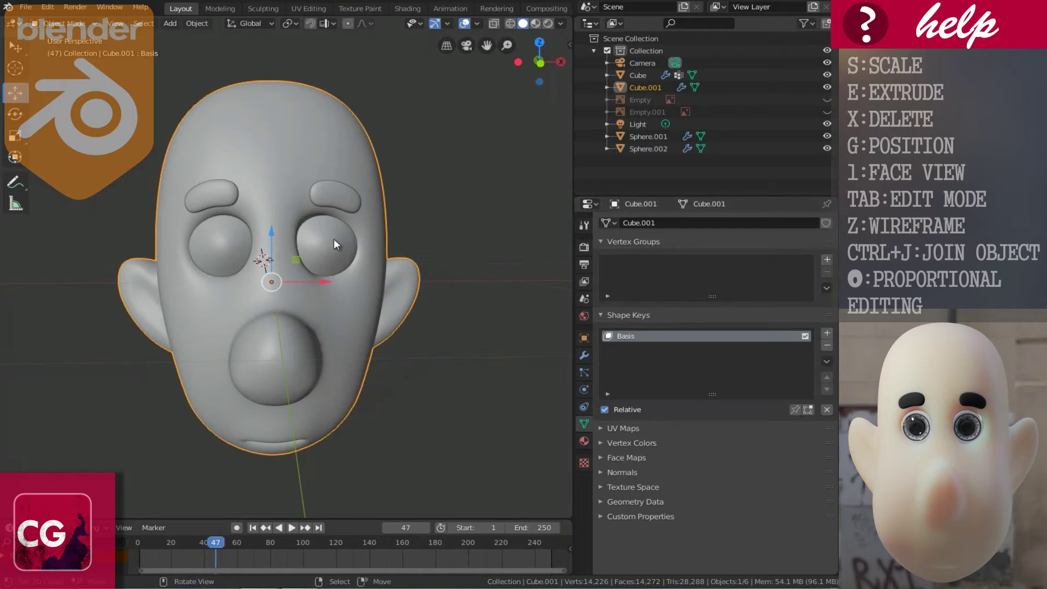
middle_click_drag(298, 257, 373, 257)
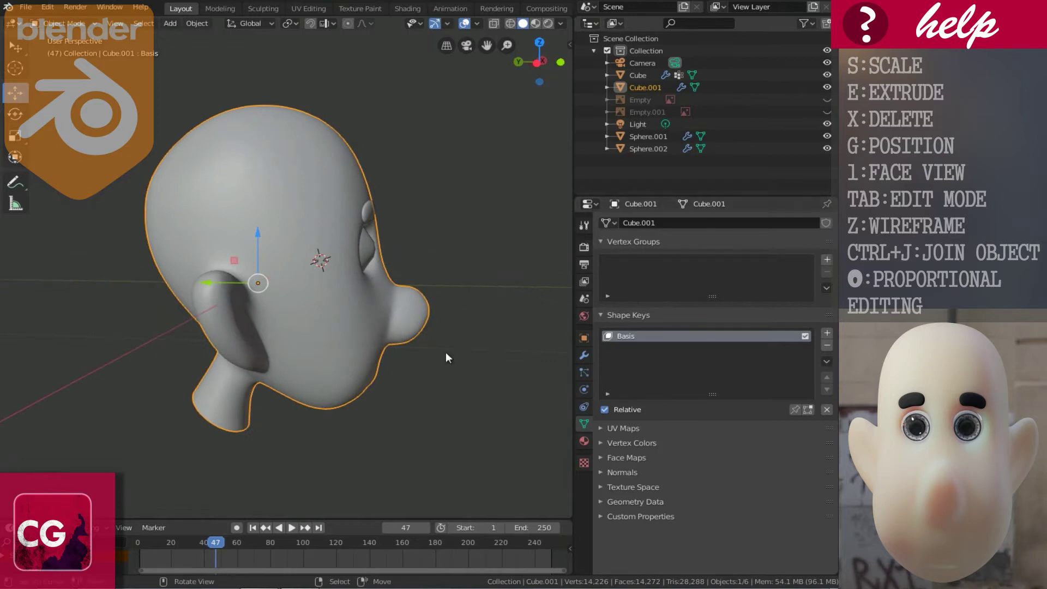
middle_click_drag(385, 304, 257, 312)
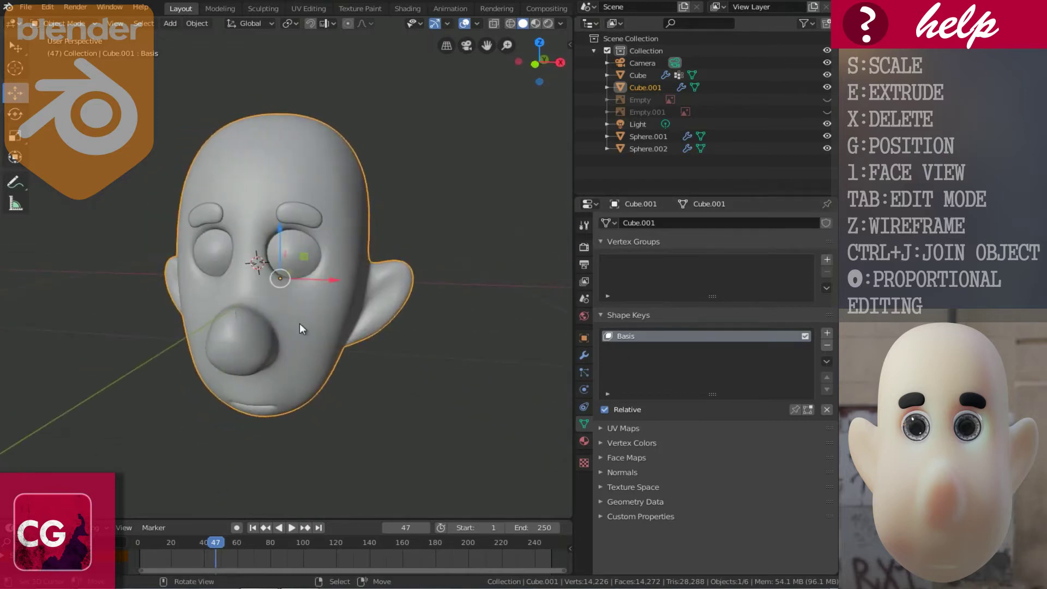
left_click(827, 334)
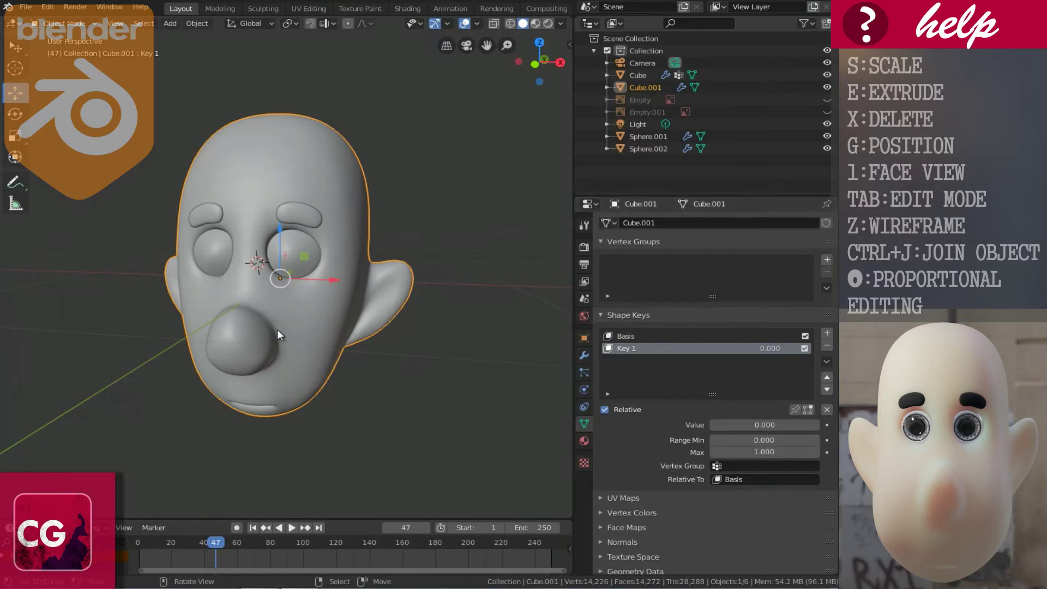
middle_click_drag(278, 314, 303, 312)
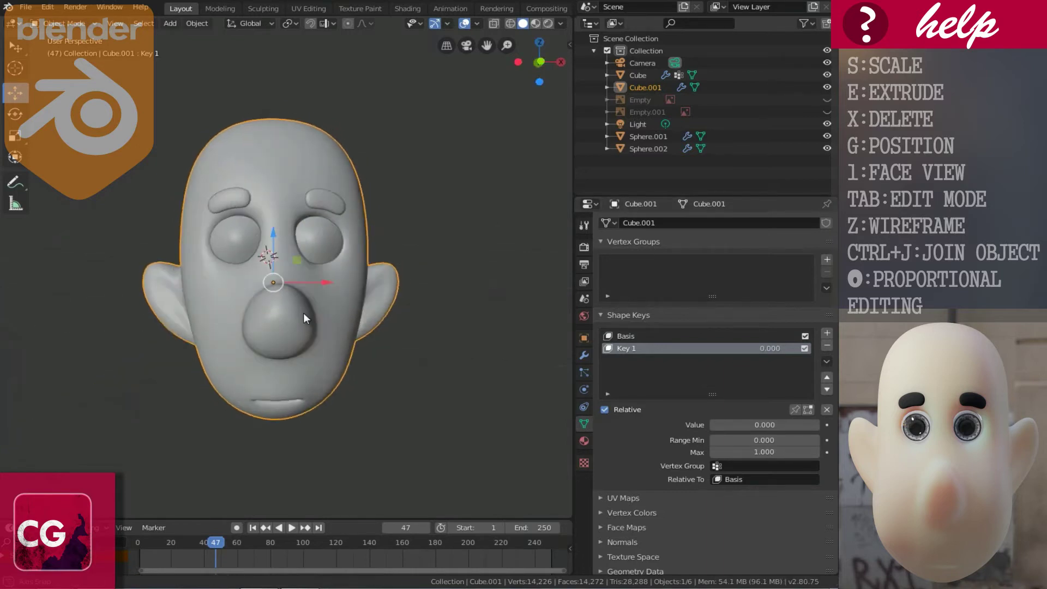
Step: Enlarge the timeline area and put the head into Edit Mode with the second shape key active
left_click(214, 516)
left_click_drag(213, 518, 210, 474)
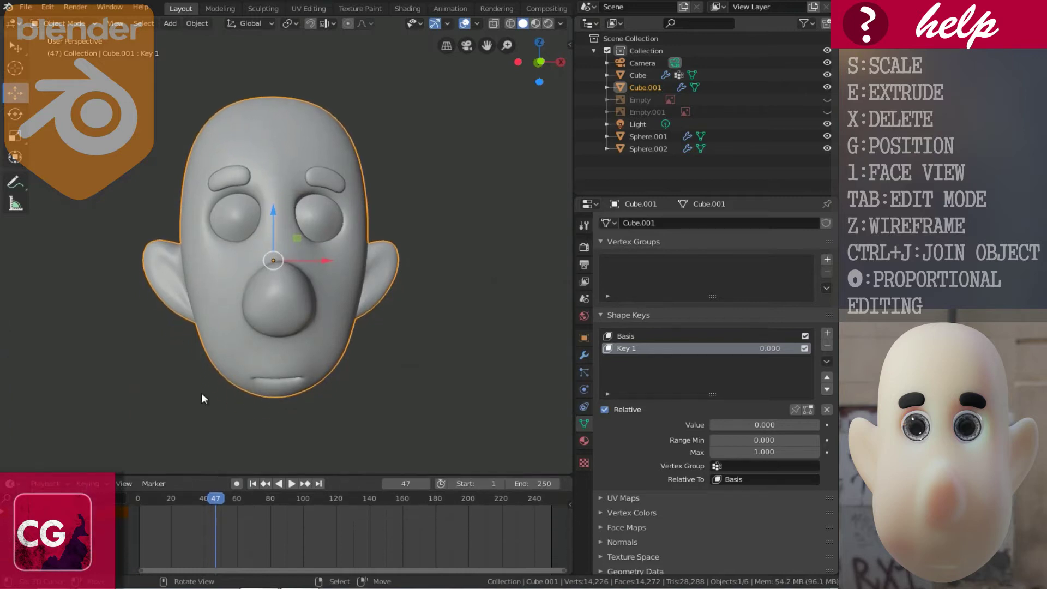
left_click(81, 24)
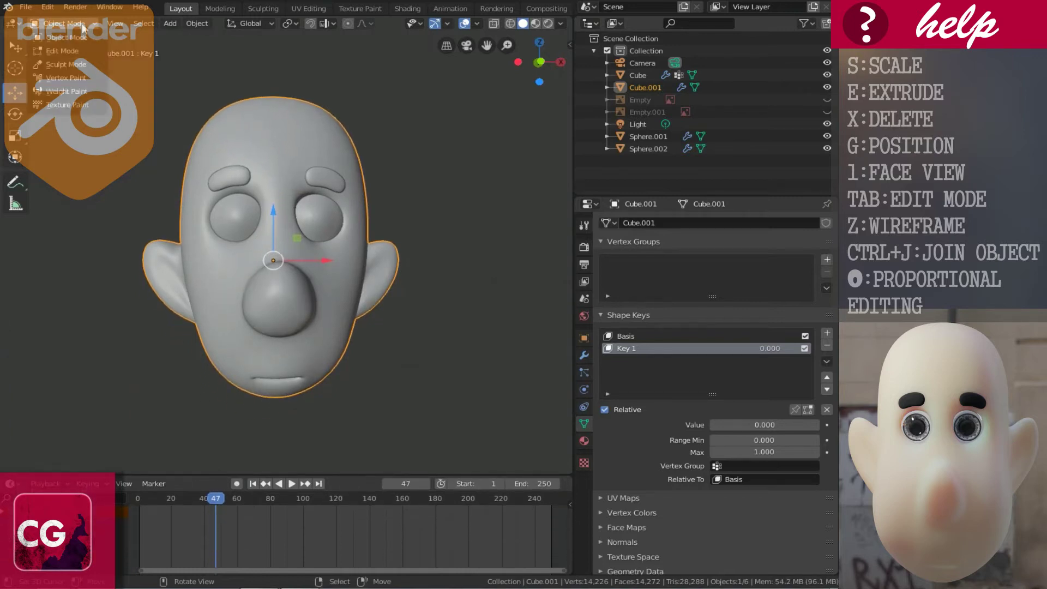
left_click(63, 52)
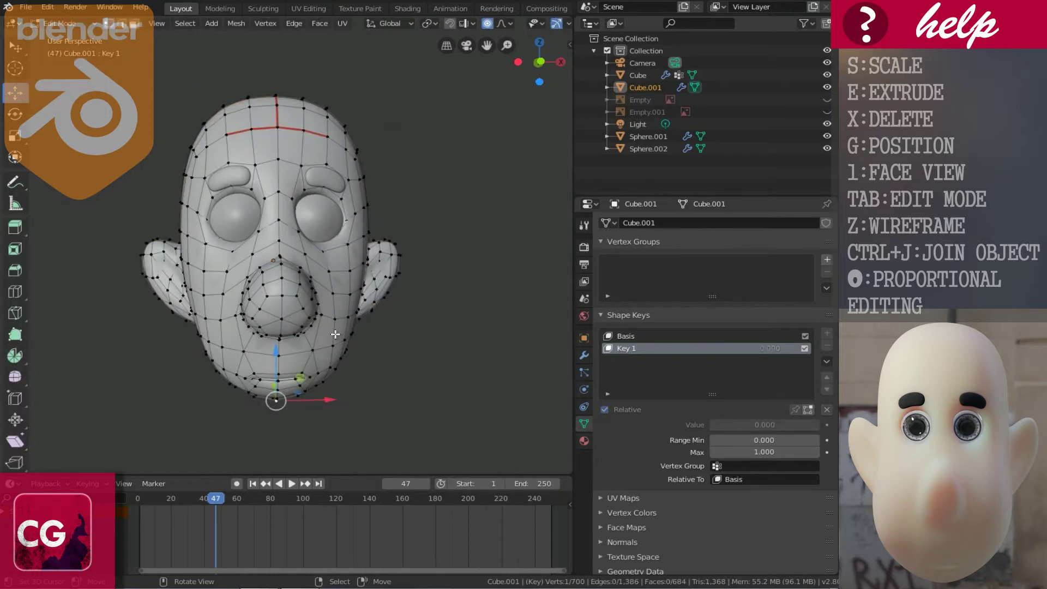
Step: Widen the cheek by moving the vertex just below the front of the ear outward along X with proportional editing
key("KP_1")
scroll(335, 333, "up", 5)
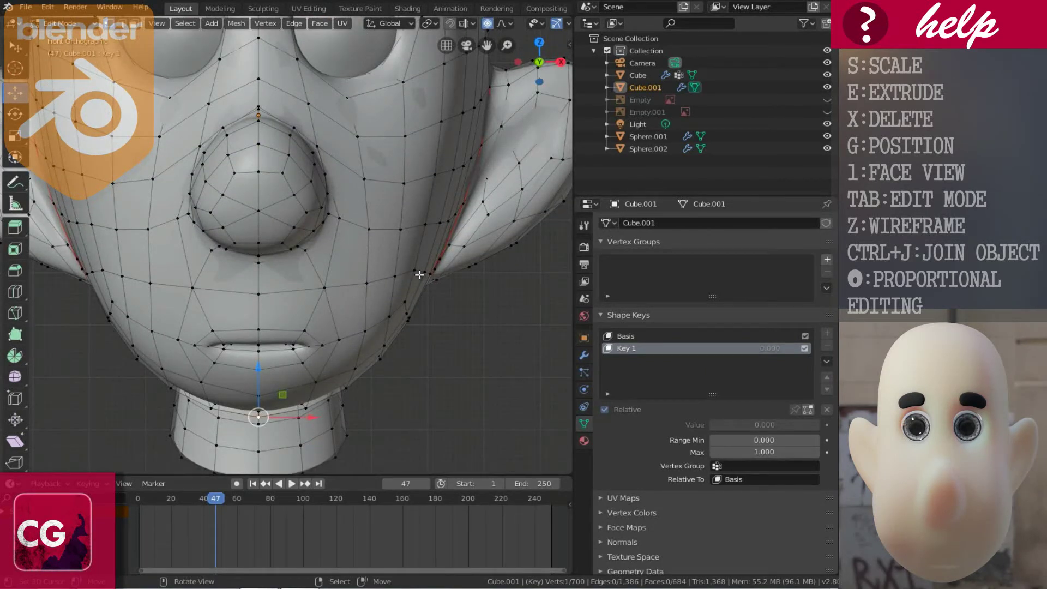
key("KP_3")
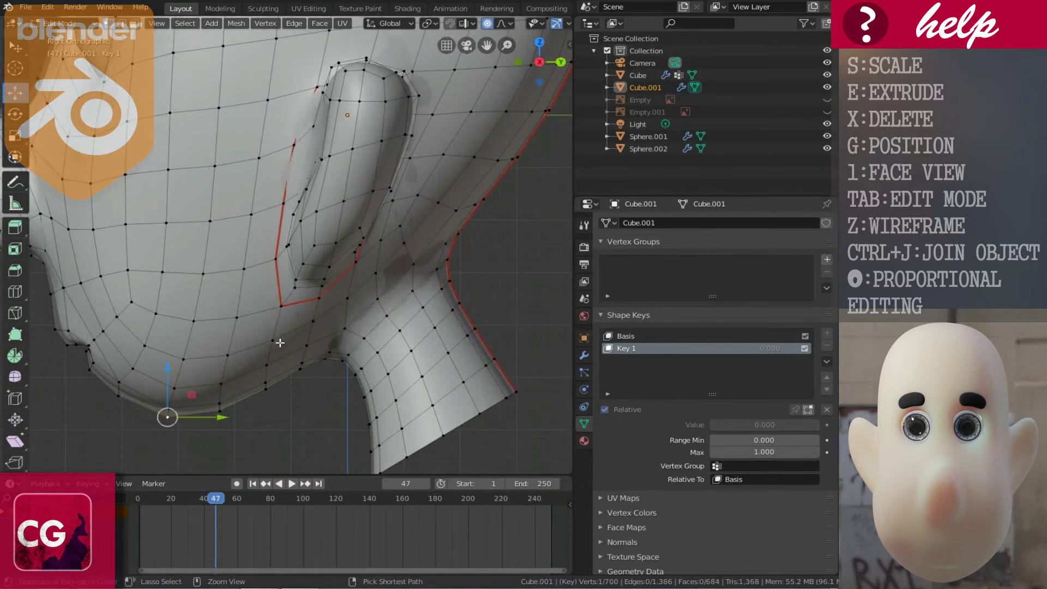
key("ctrl+KP_4")
left_click(246, 274)
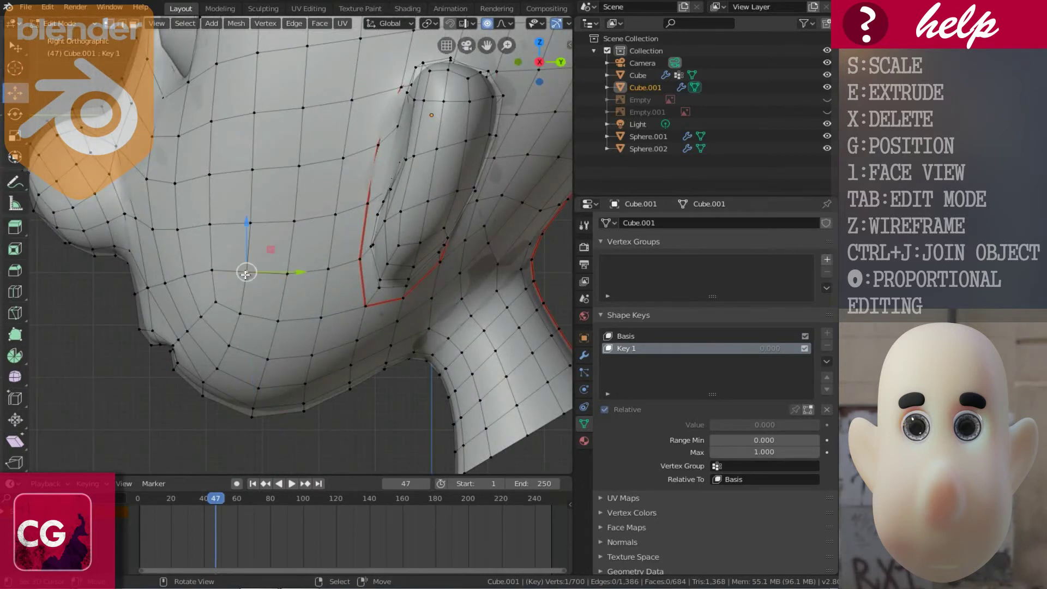
key("KP_1")
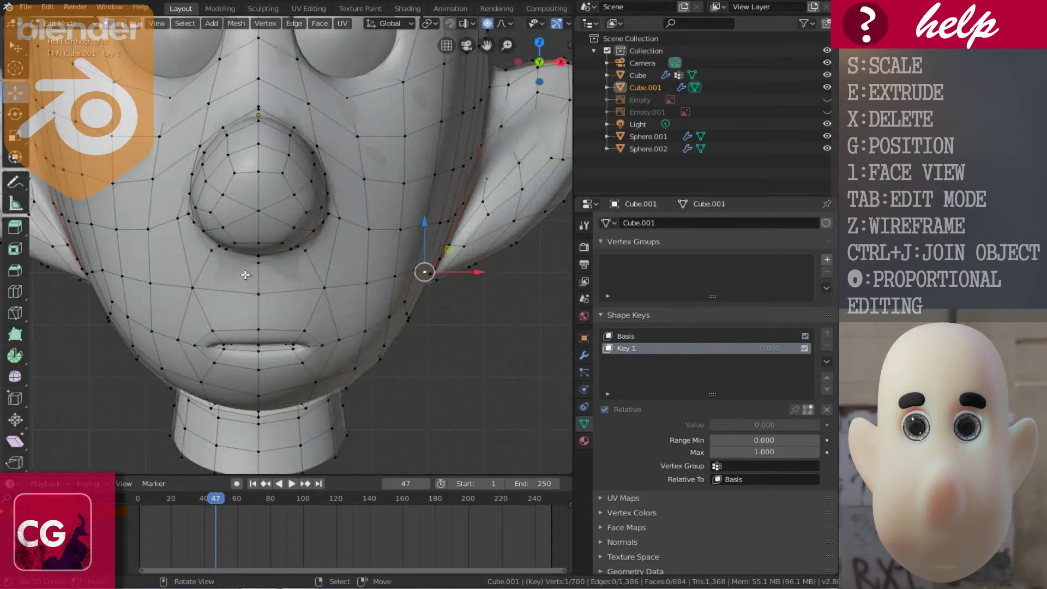
key("ctrl+KP_6")
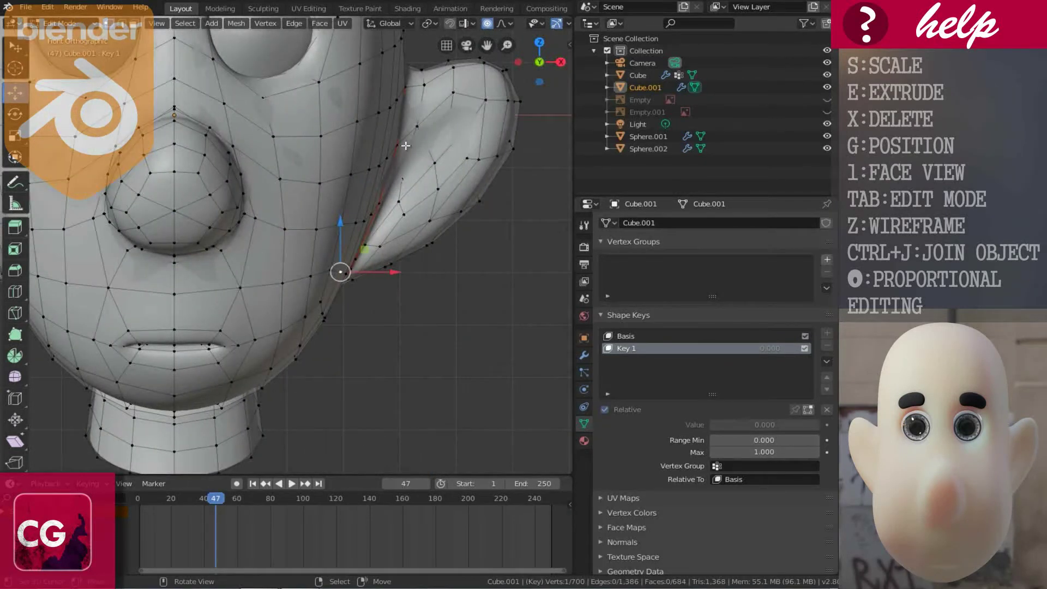
left_click(488, 24)
left_click(489, 24)
left_click_drag(396, 273, 435, 280)
scroll(399, 270, "up", 10)
scroll(415, 273, "down", 4)
scroll(313, 268, "down", 3)
scroll(314, 268, "up", 3)
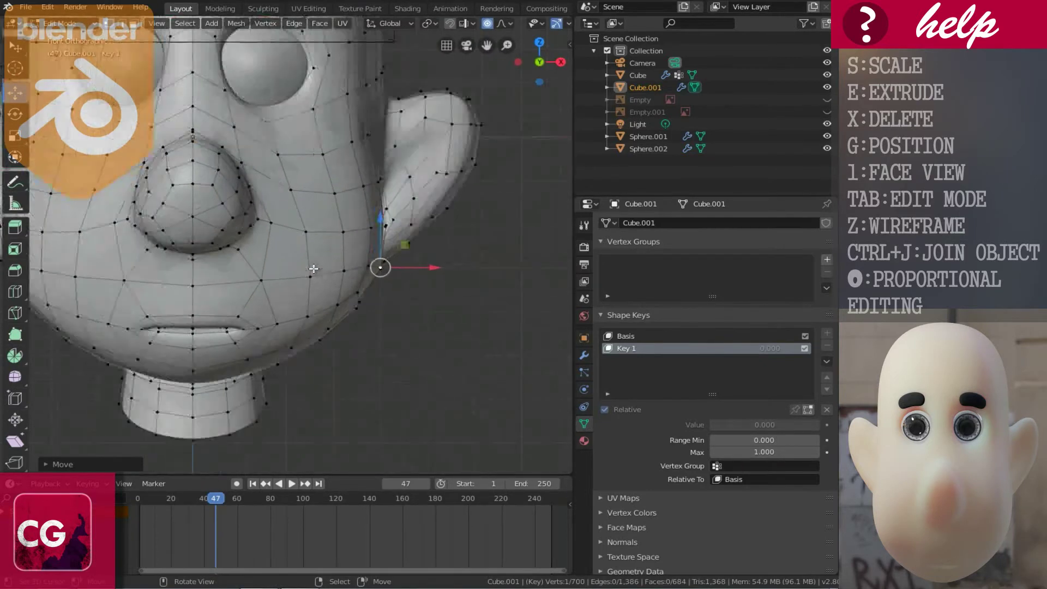
Step: Select the cheek vertex beside the mouth and pull it forward along Y in the side view with proportional editing
left_click(343, 268)
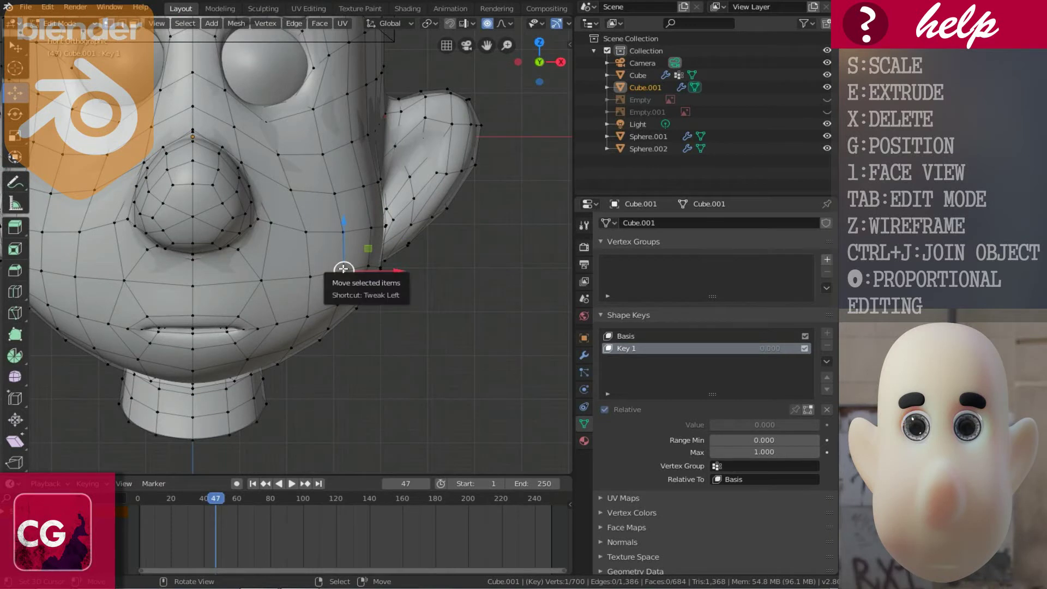
key("KP_3")
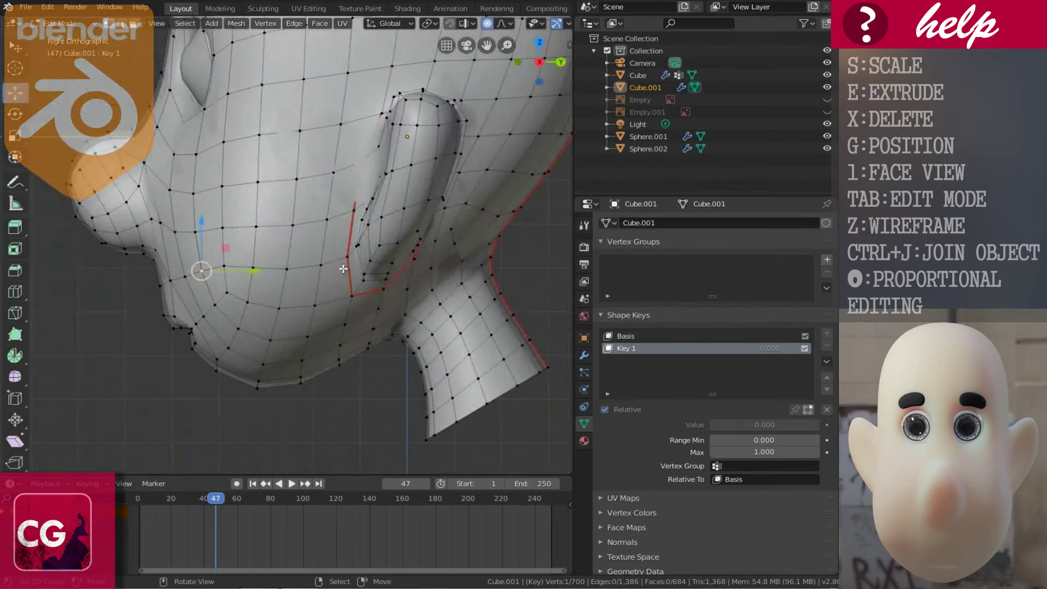
scroll(281, 267, "down", 1)
left_click_drag(262, 267, 204, 276)
scroll(209, 274, "down", 4)
scroll(210, 275, "down", 3)
middle_click_drag(234, 276, 420, 250)
scroll(282, 271, "up", 3)
middle_click_drag(282, 265, 266, 289)
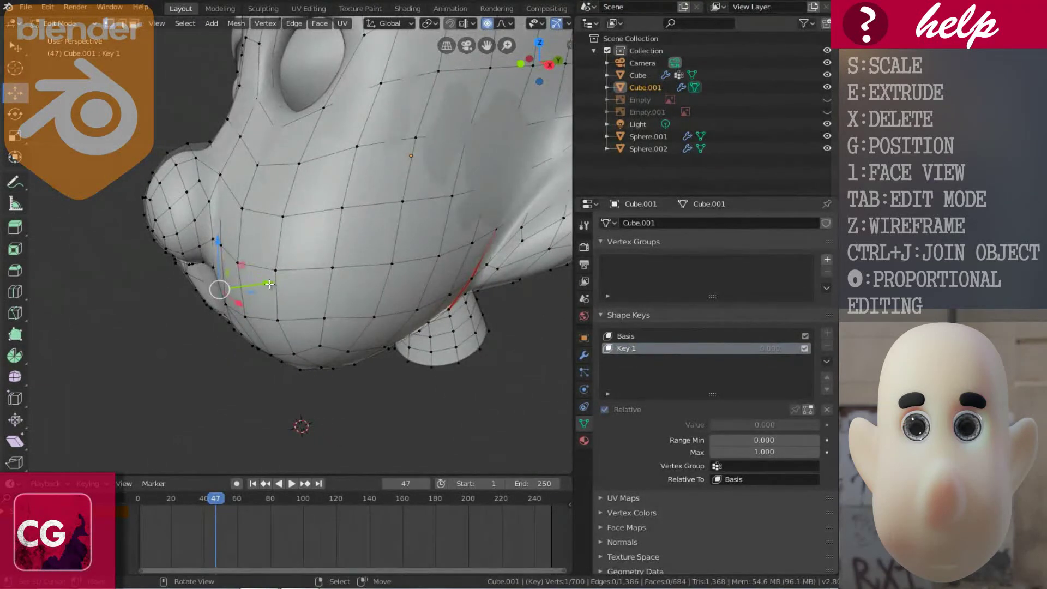
Step: Push the same cheek vertex further forward along Y using a proportional size of about 0.24
key("g")
key("y")
scroll(253, 286, "up", 8)
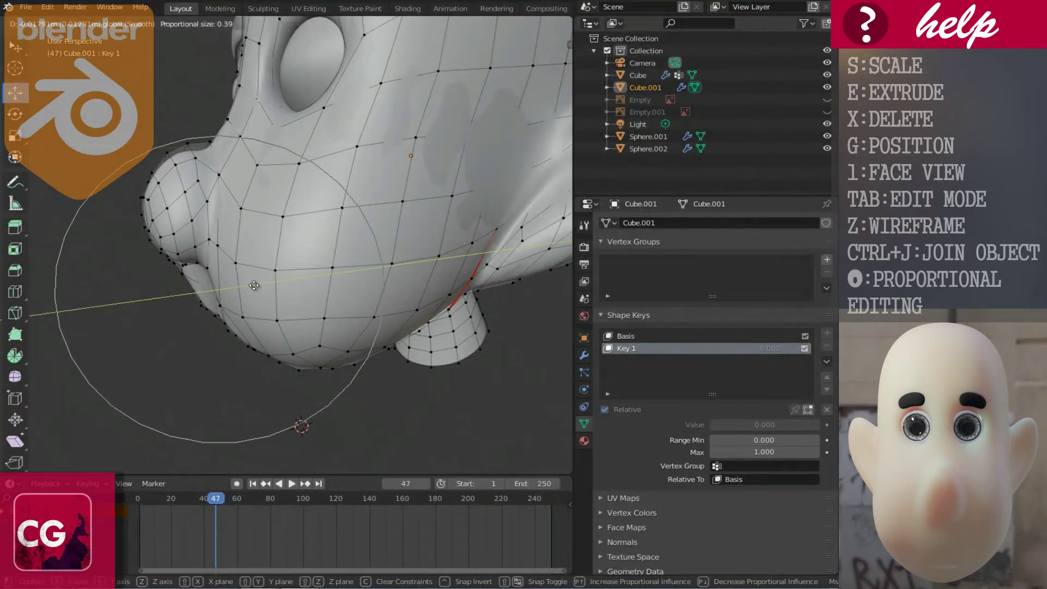
scroll(244, 286, "up", 1)
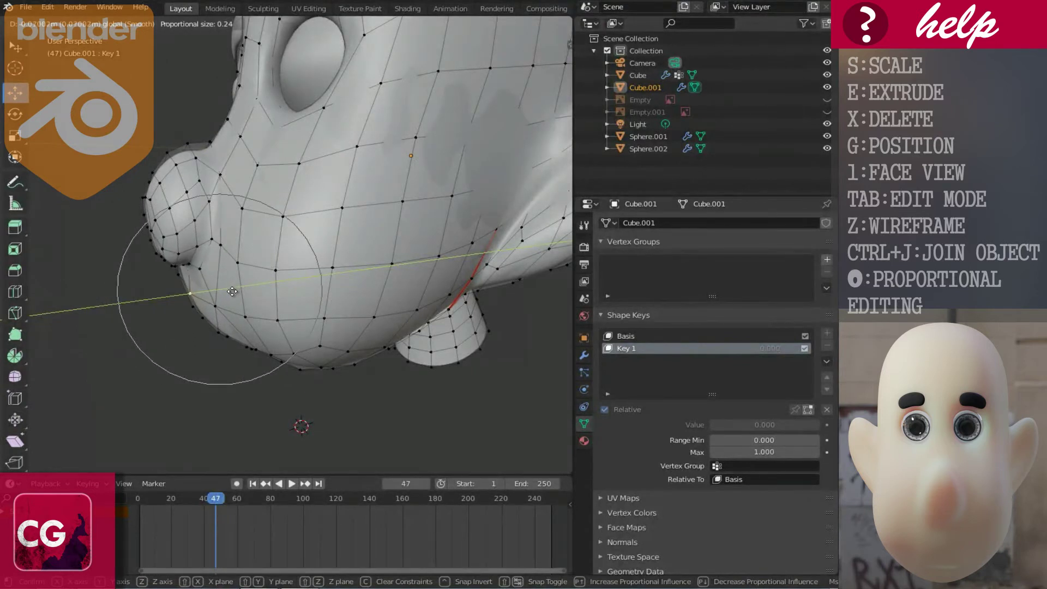
left_click(234, 290)
scroll(233, 291, "down", 5)
middle_click_drag(233, 290, 360, 233)
scroll(361, 233, "up", 4)
scroll(410, 246, "down", 3)
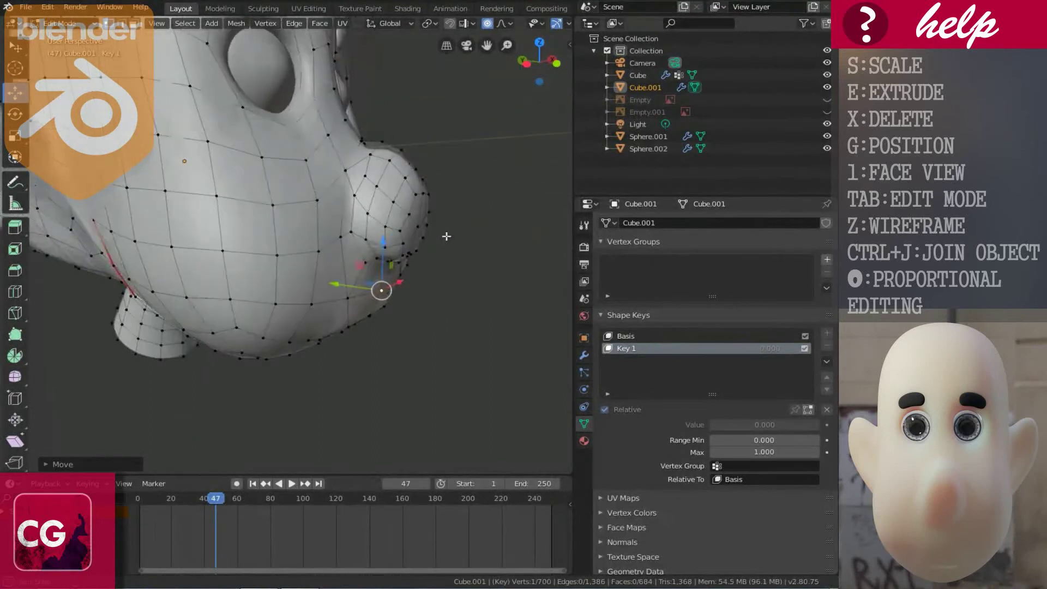
middle_click_drag(440, 233, 352, 243)
Step: Return the head to Object Mode and enlarge the timeline area further for animating
key("Tab")
middle_click_drag(247, 215, 277, 192)
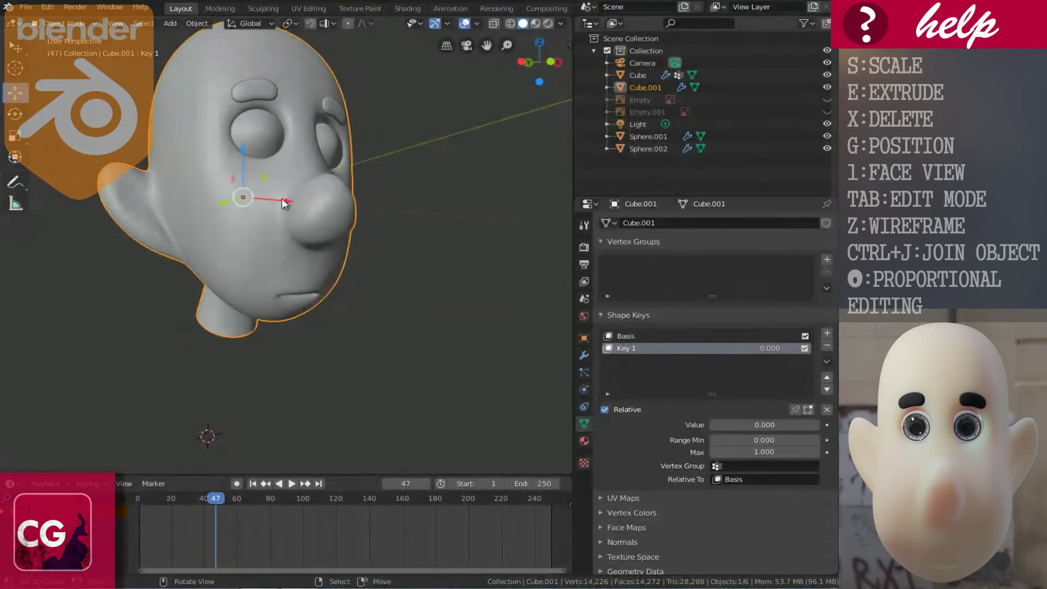
middle_click_drag(370, 232, 275, 244)
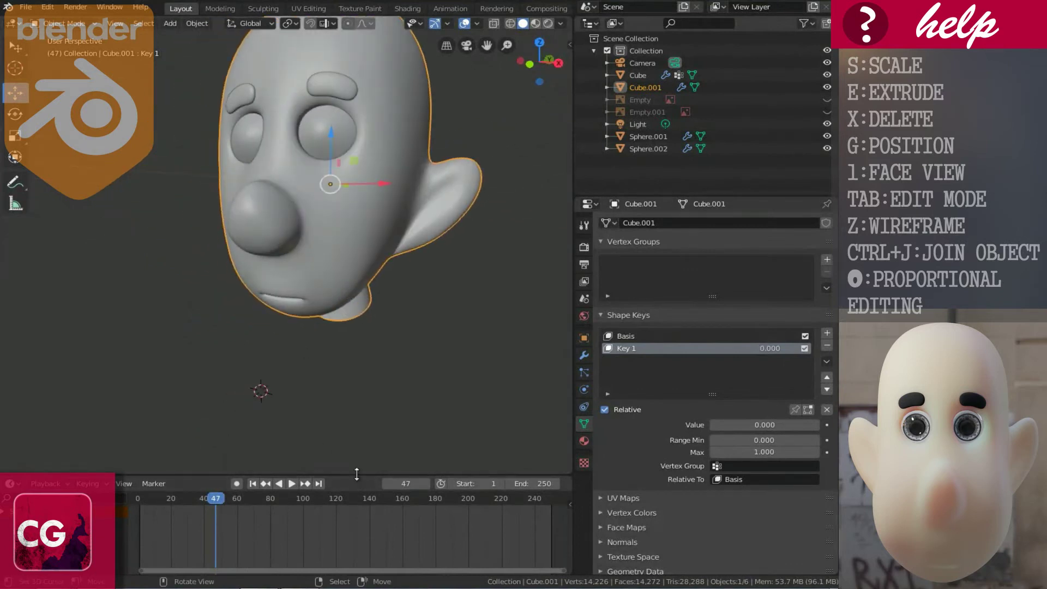
left_click_drag(357, 475, 351, 362)
middle_click_drag(297, 267, 292, 220)
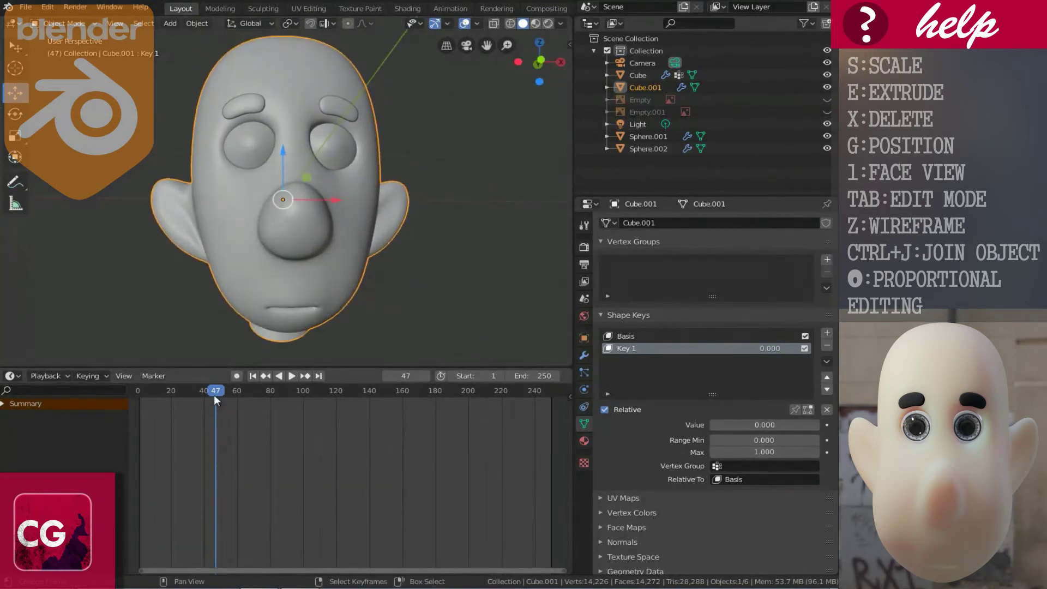
Step: Go to frame 0 and turn the timeline into a Dope Sheet in Shape Key Editor mode
left_click_drag(215, 391, 76, 411)
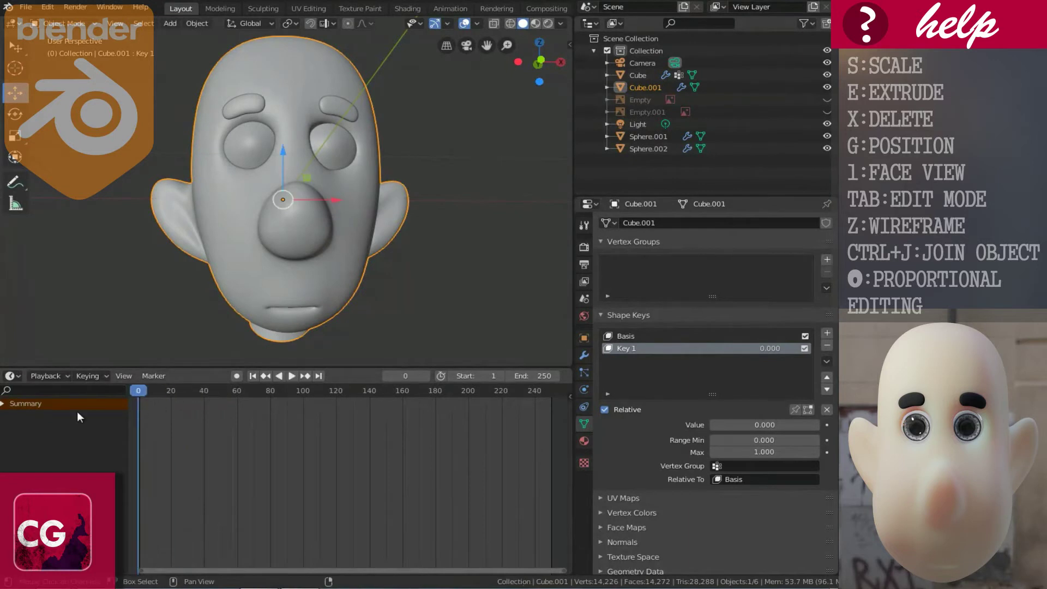
left_click(11, 375)
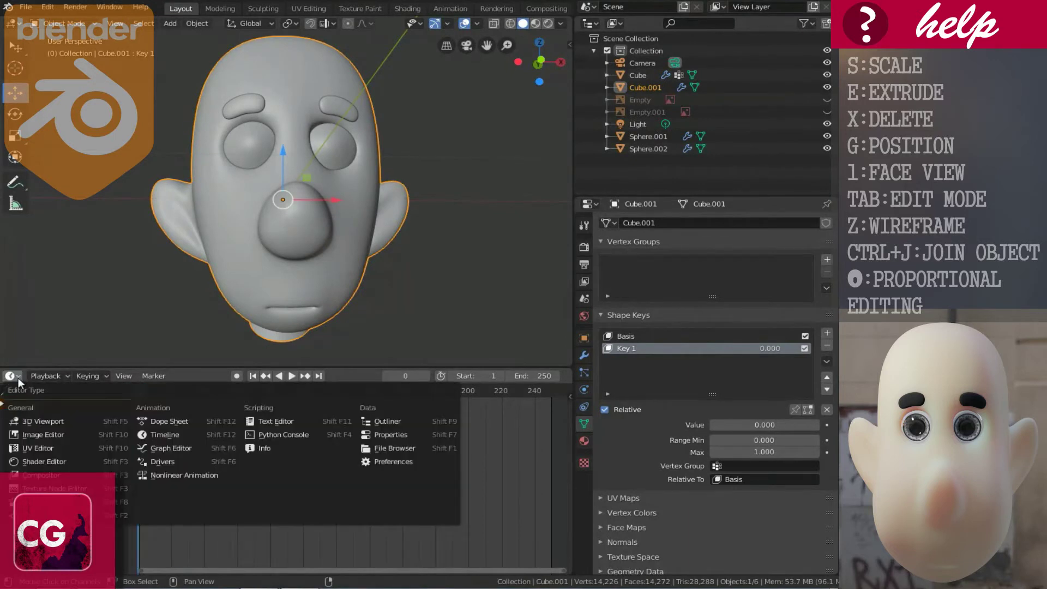
left_click(178, 420)
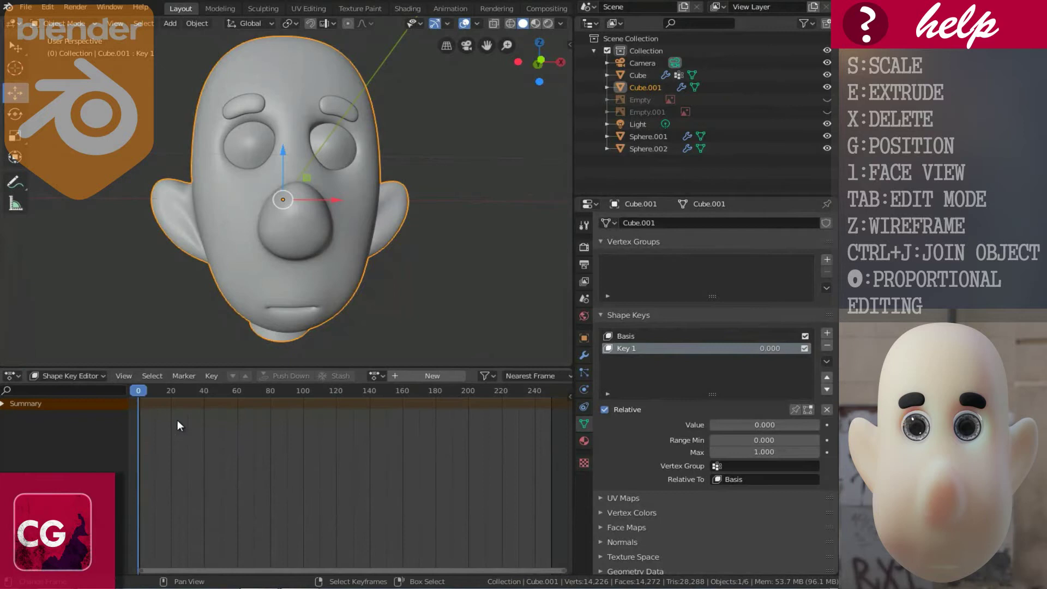
left_click(79, 377)
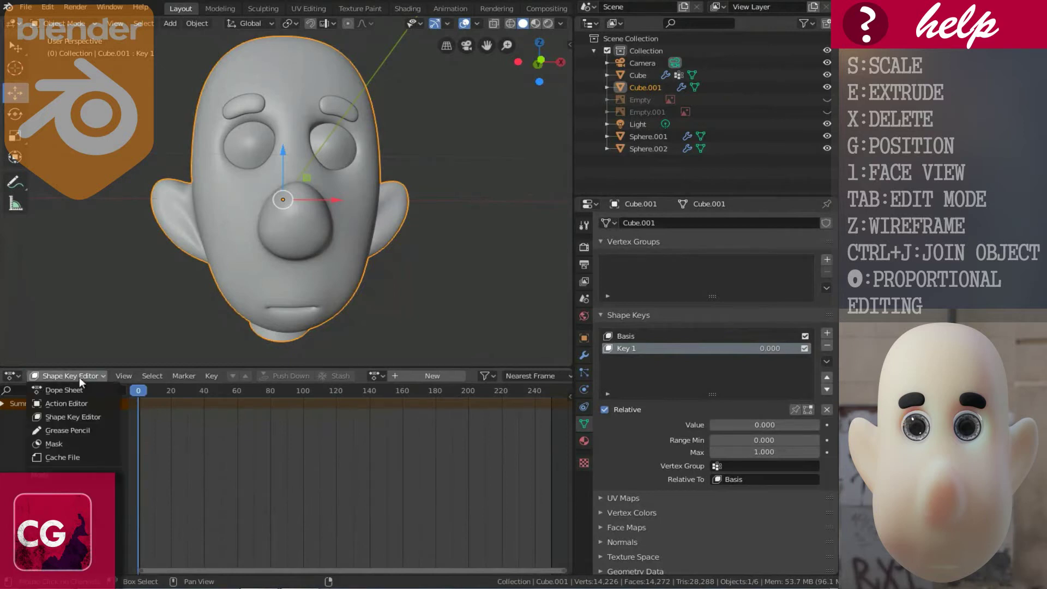
left_click(58, 418)
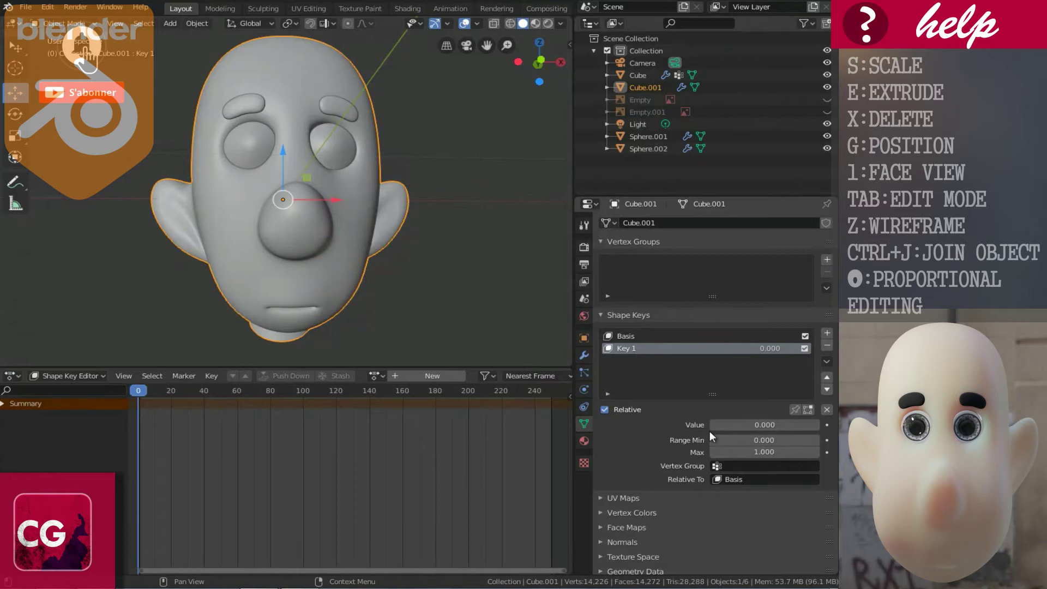
Step: Keyframe the second shape key's value at 0.000 on frame 0 and at 1.000 on frame 20
left_click_drag(735, 424, 718, 466)
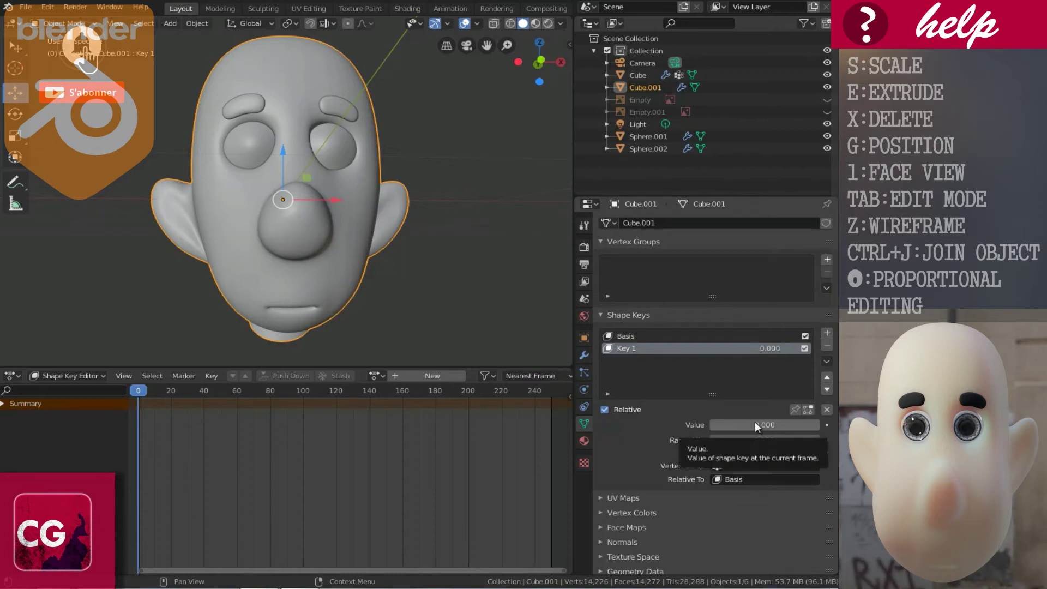
key("i")
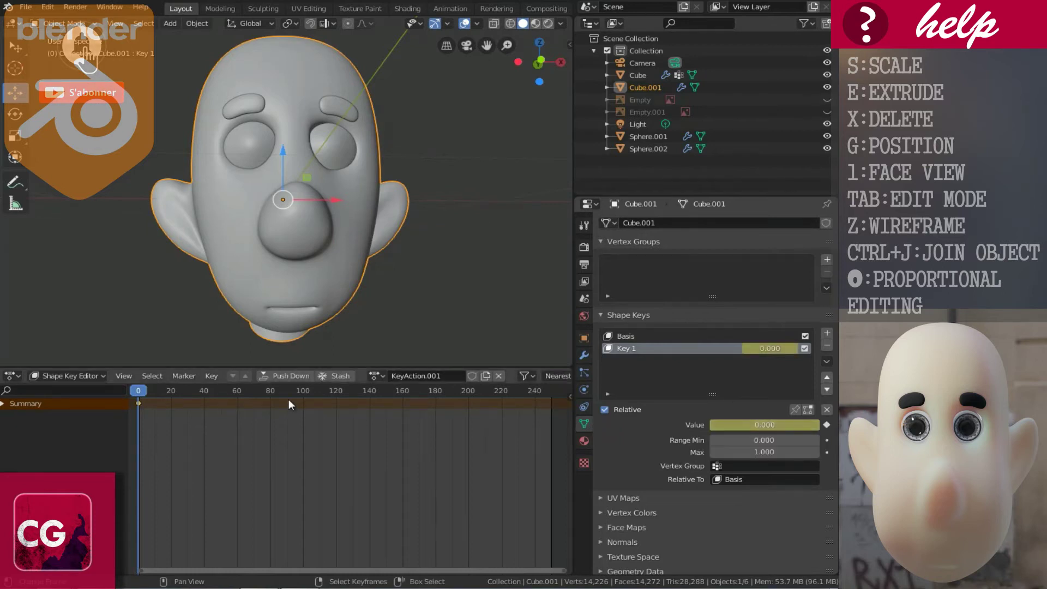
left_click_drag(136, 392, 172, 401)
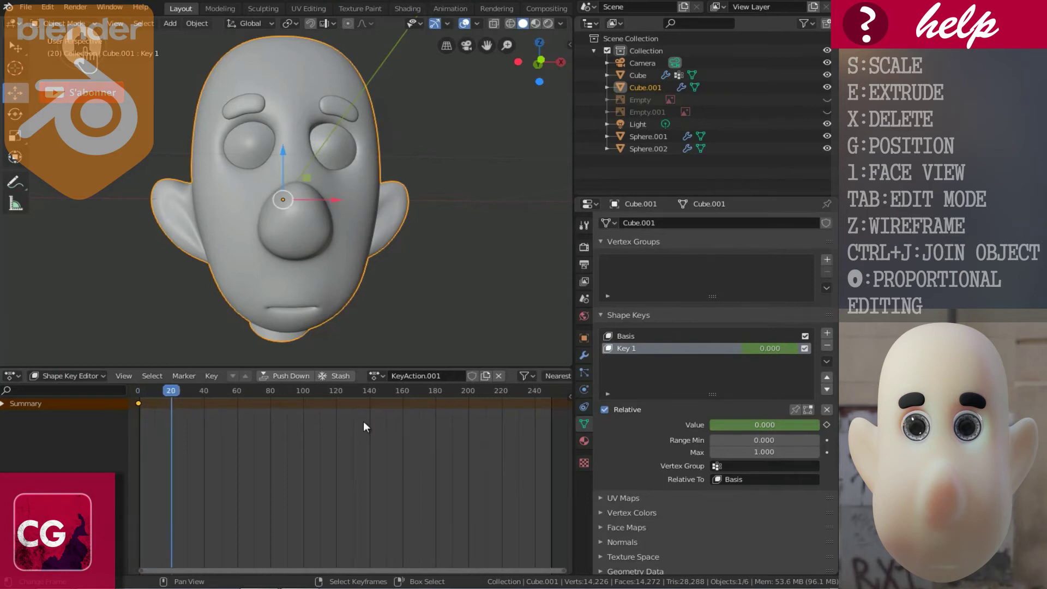
left_click_drag(735, 423, 48, 430)
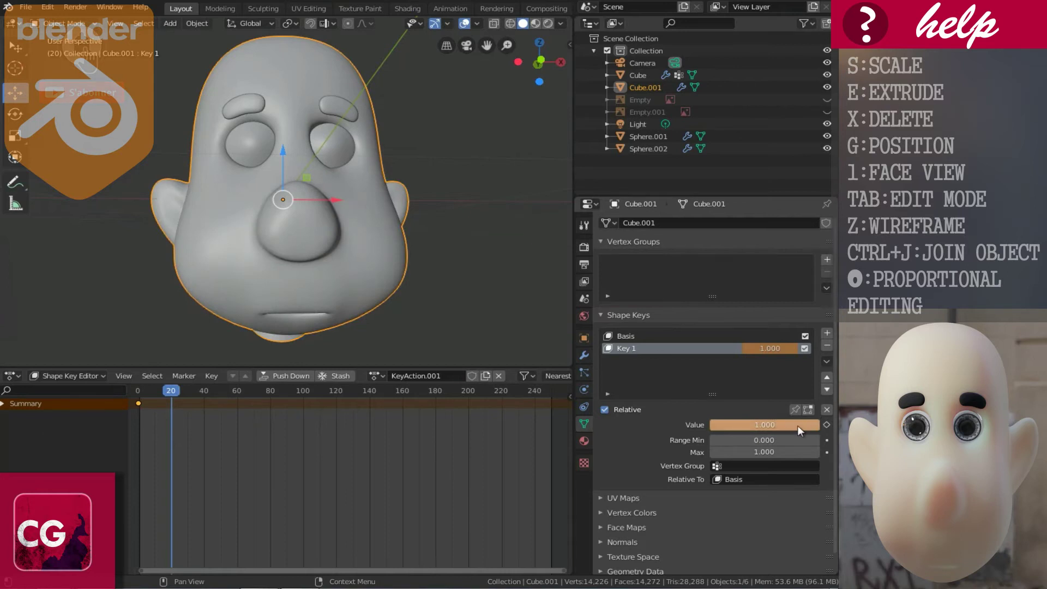
key("i")
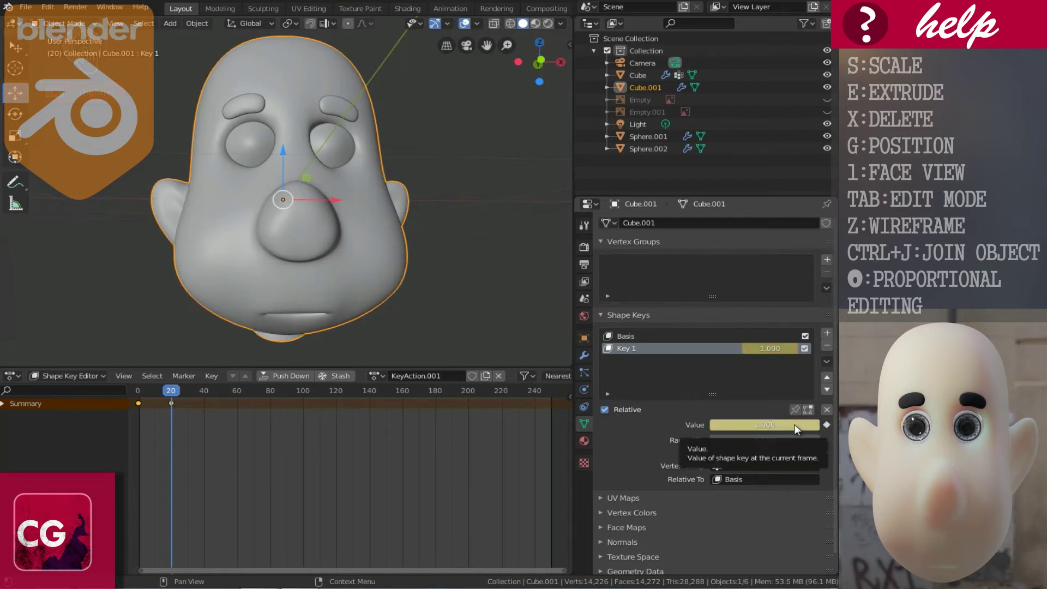
Step: Play the shape key animation from frame 0
left_click_drag(181, 395, 138, 391)
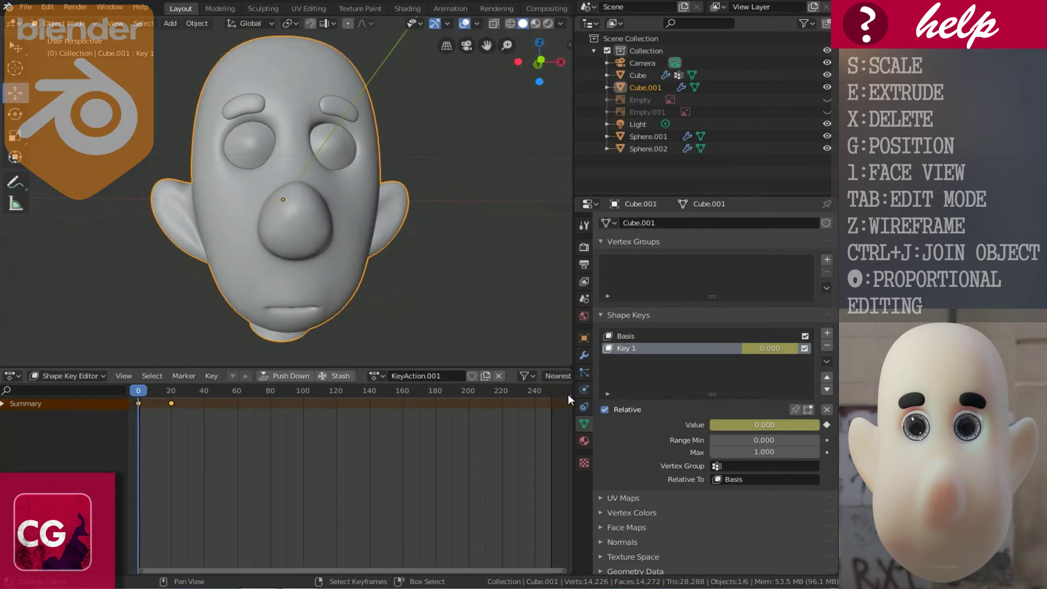
key("space")
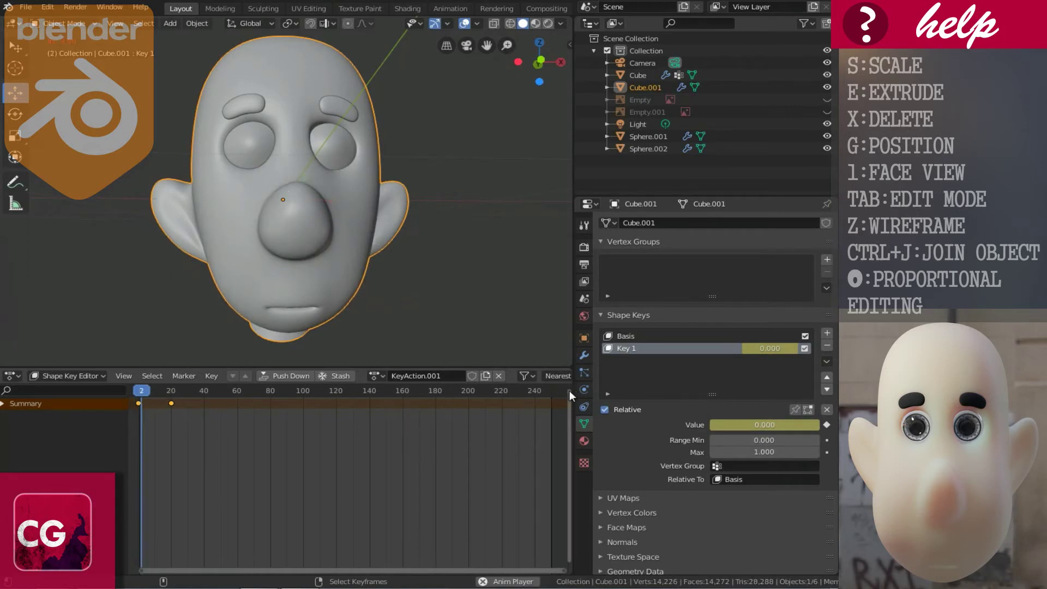
Step: Replay the shape key animation, stop it and return to frame 0
key("space")
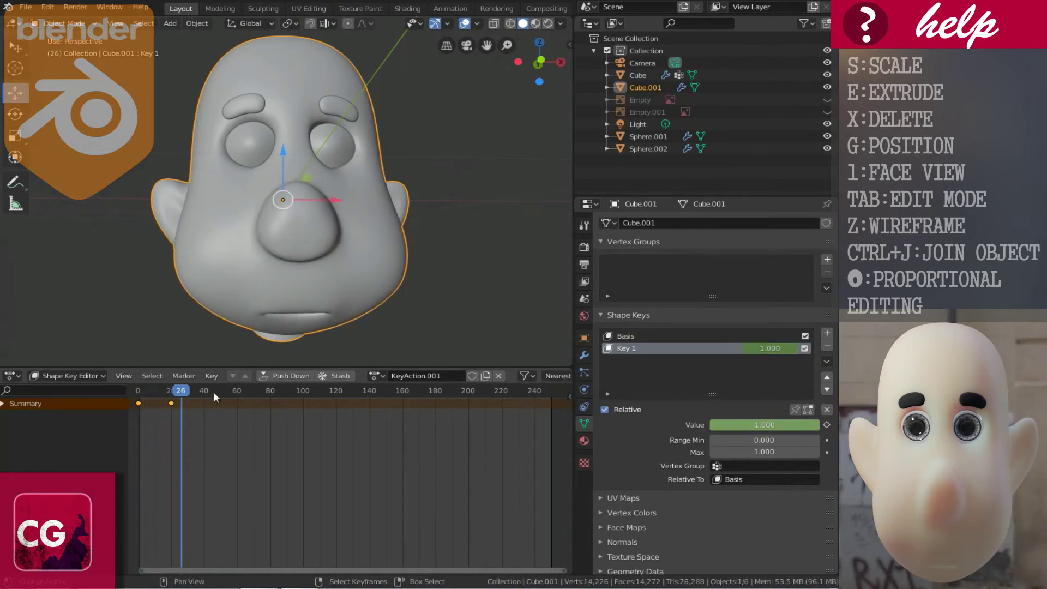
left_click_drag(185, 390, 171, 391)
key("space")
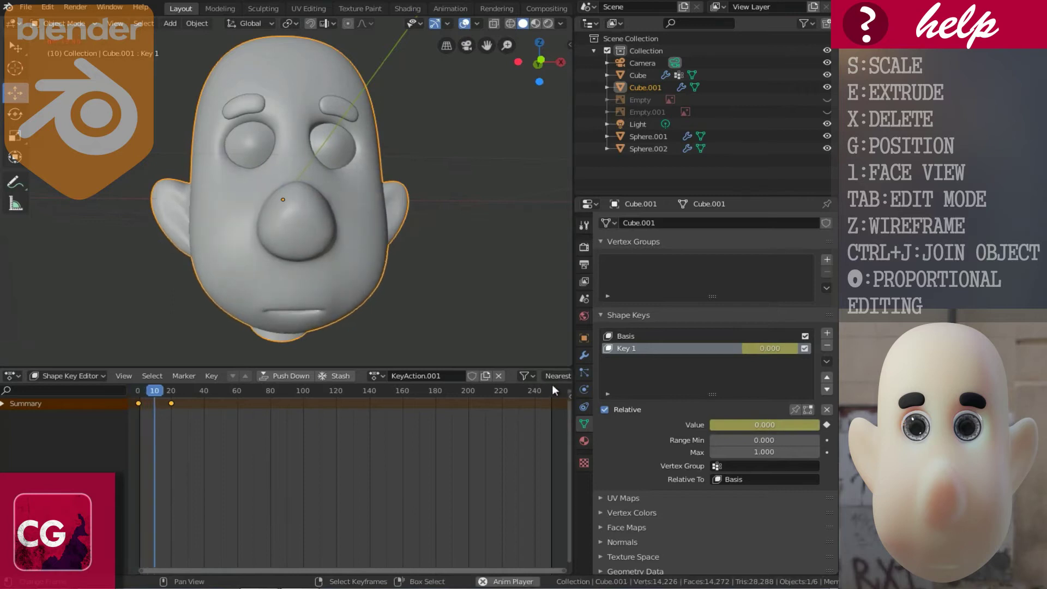
key("space")
left_click_drag(178, 392, 139, 397)
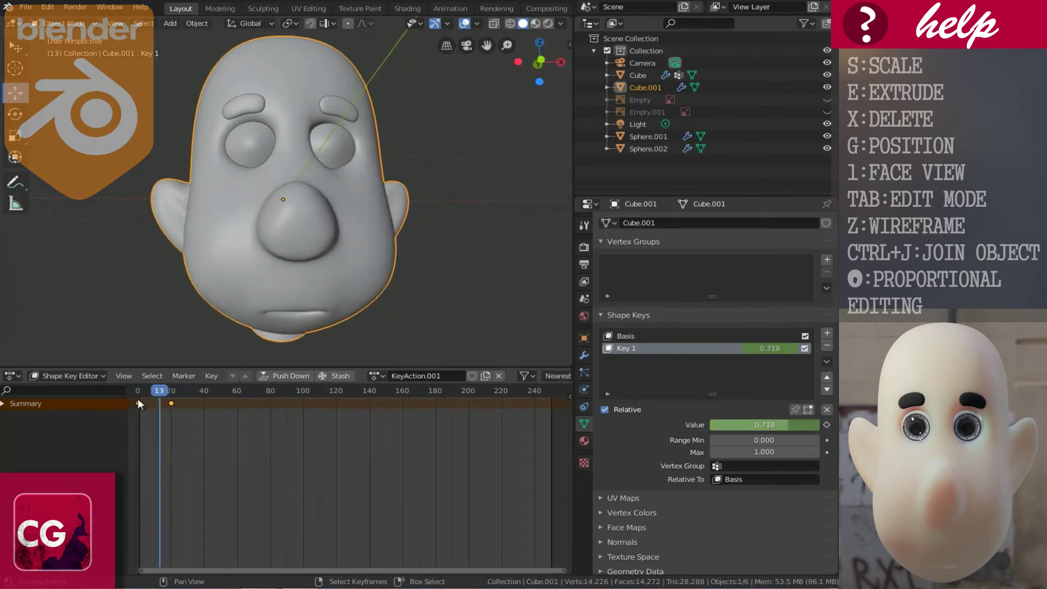
Step: Inspect the head from the side and front, play the animation once more and return to frame 0
middle_click_drag(353, 240, 279, 248)
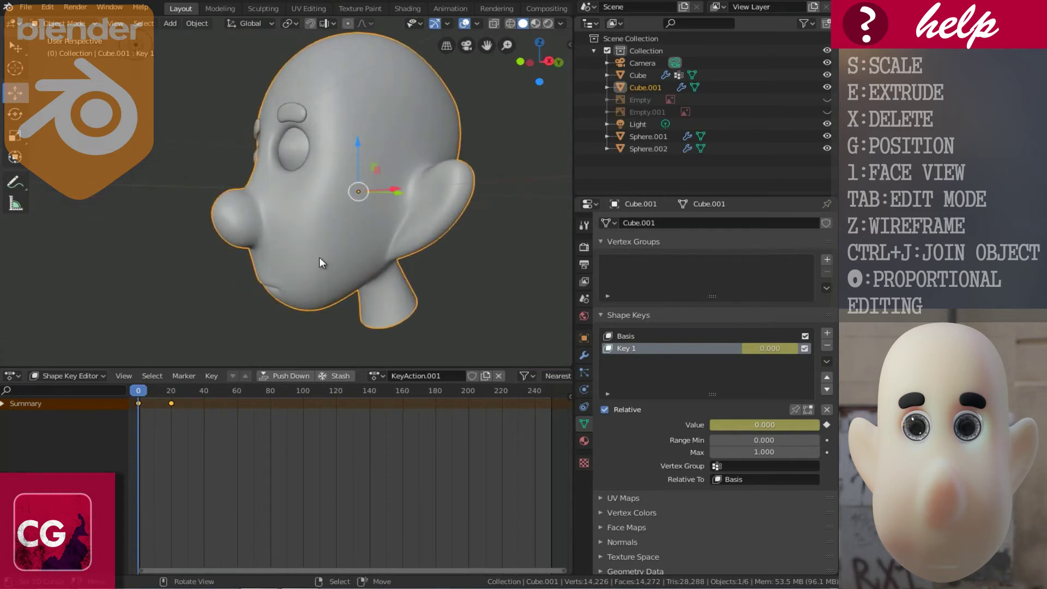
middle_click_drag(270, 225, 343, 226)
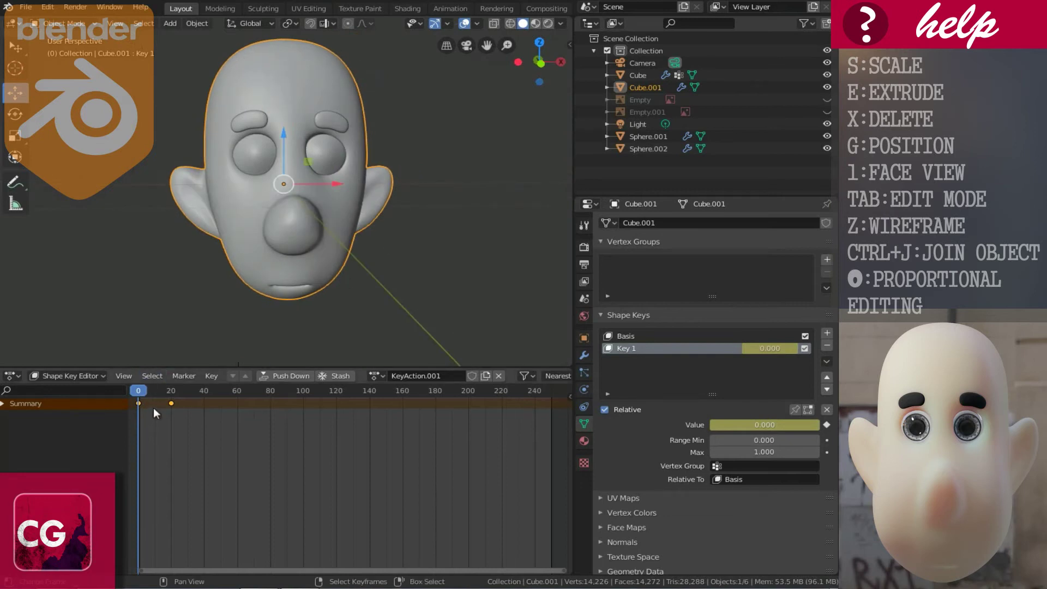
key("space")
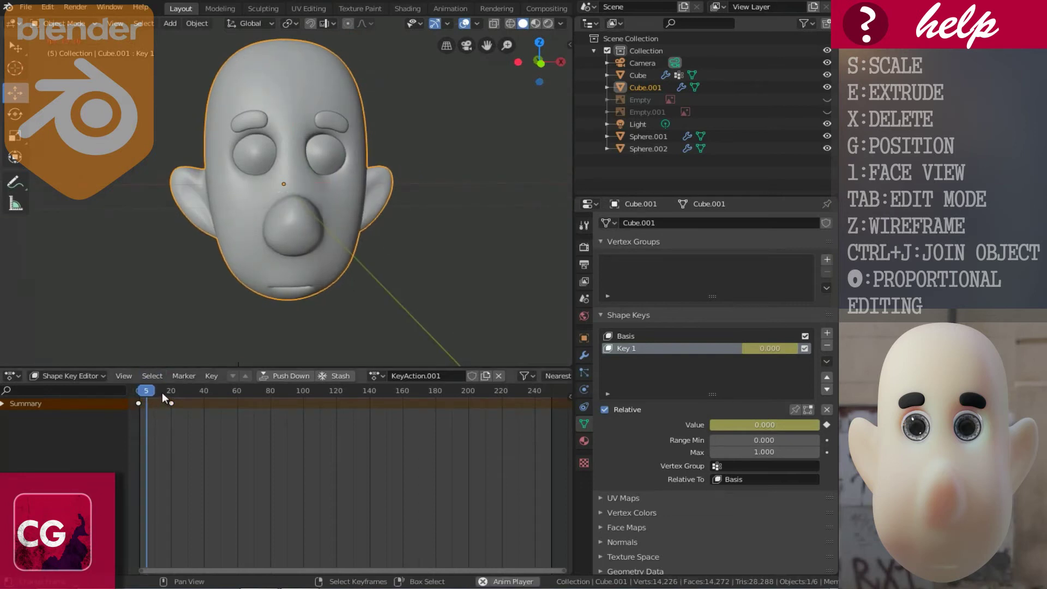
key("space")
middle_click_drag(254, 300, 208, 349)
left_click_drag(186, 395, 139, 395)
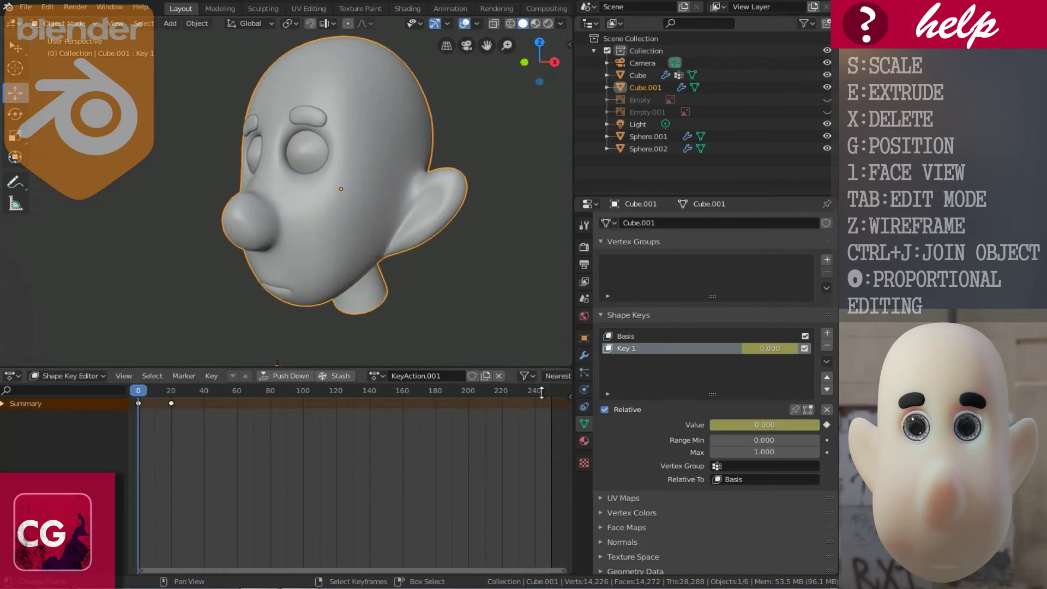
Step: Add a third shape key to the head and put the mesh in Edit Mode with a front view
middle_click_drag(300, 210, 366, 189)
scroll(302, 206, "down", 1)
scroll(287, 194, "up", 2)
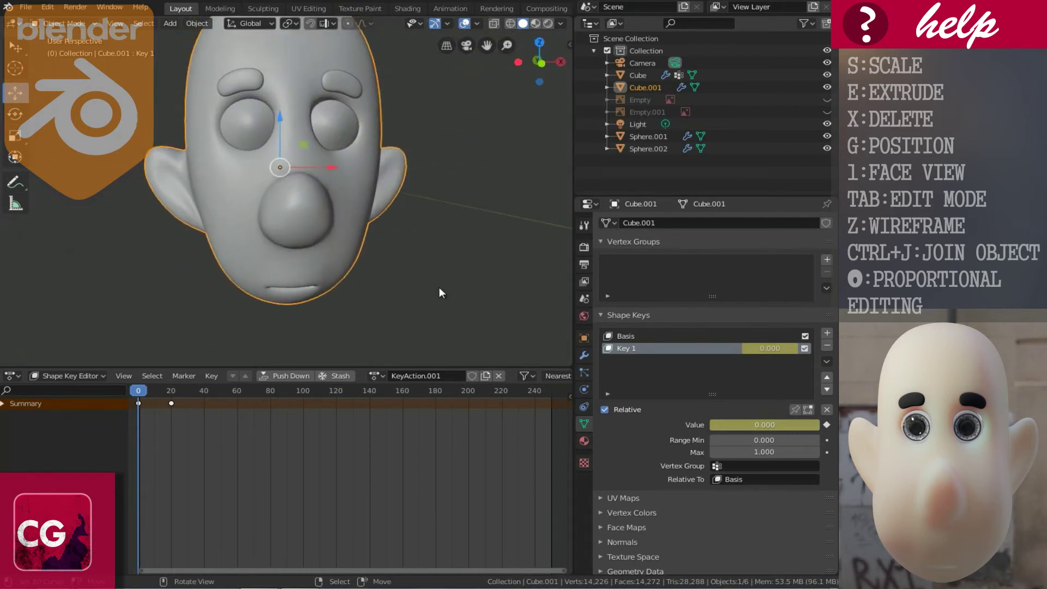
left_click(827, 334)
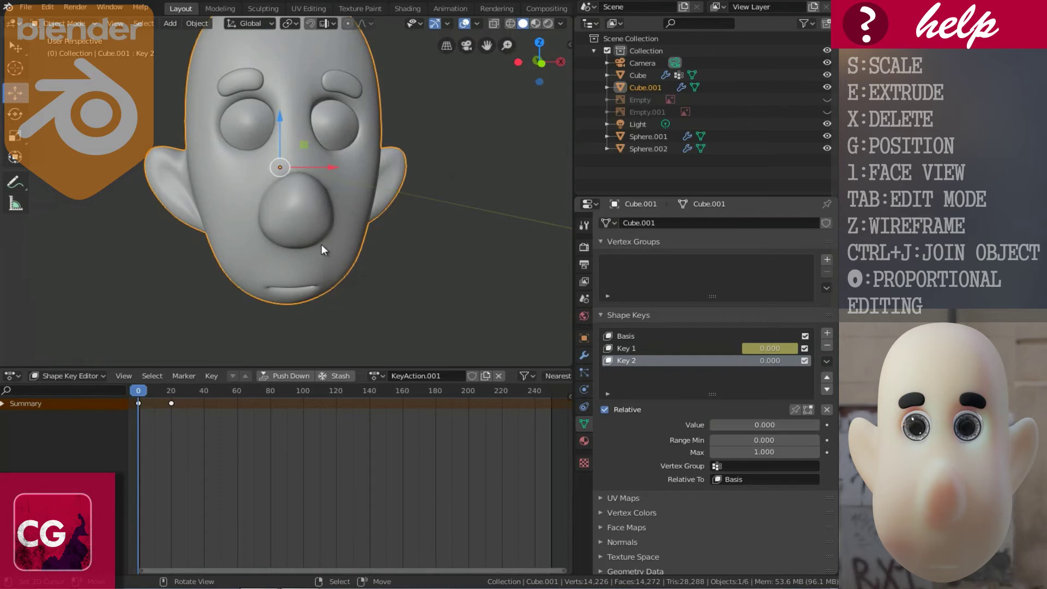
key("Tab")
middle_click_drag(337, 242, 339, 248)
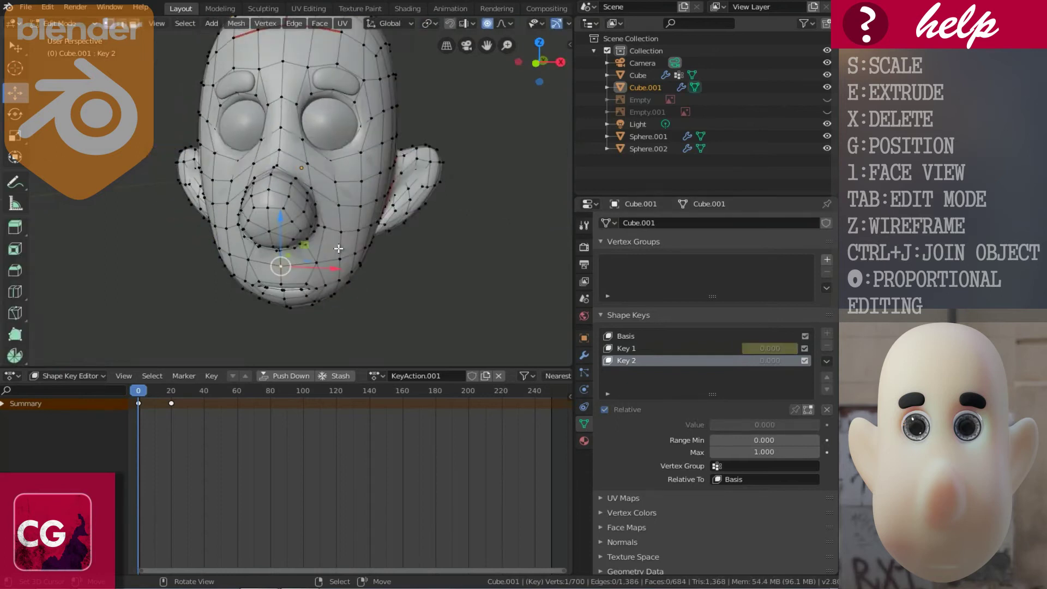
key("KP_1")
Step: Select the center vertex under the chin and move it down about 0.19 m along Z with proportional size 0.75
scroll(335, 245, "up", 3)
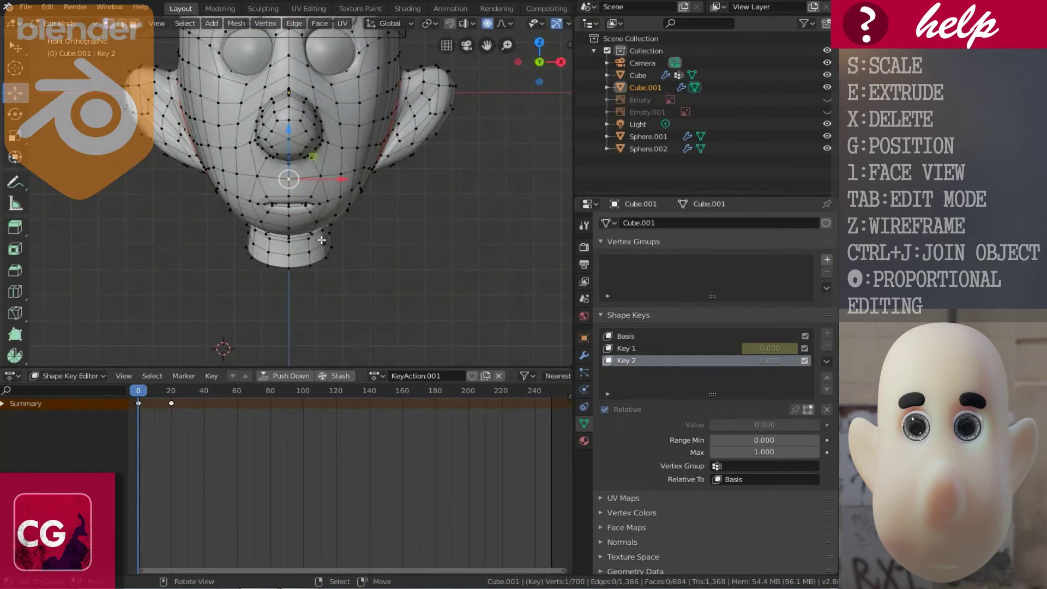
middle_click_drag(332, 242, 300, 182)
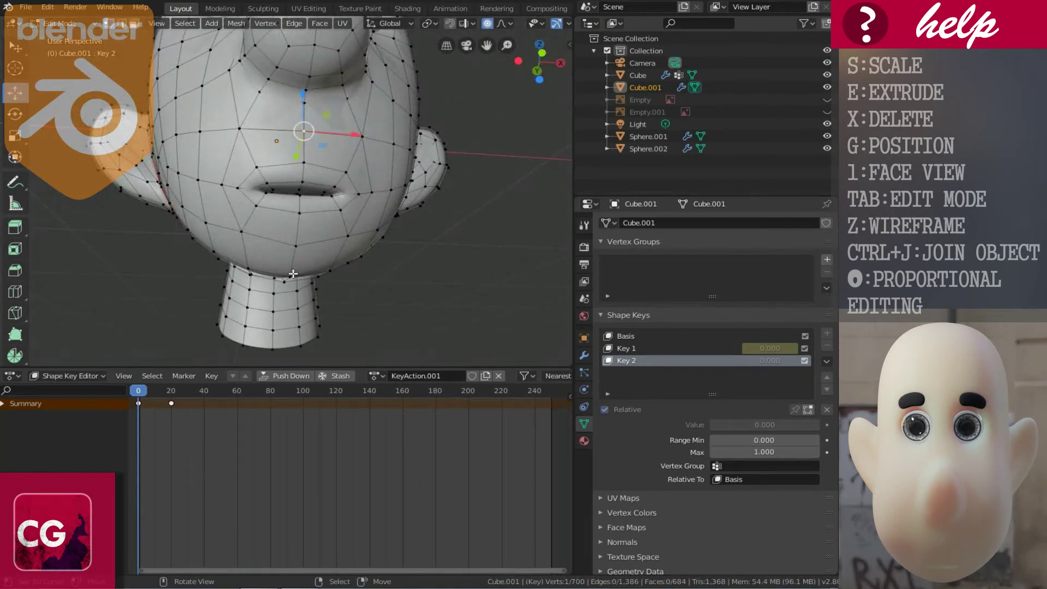
middle_click_drag(293, 274, 294, 221)
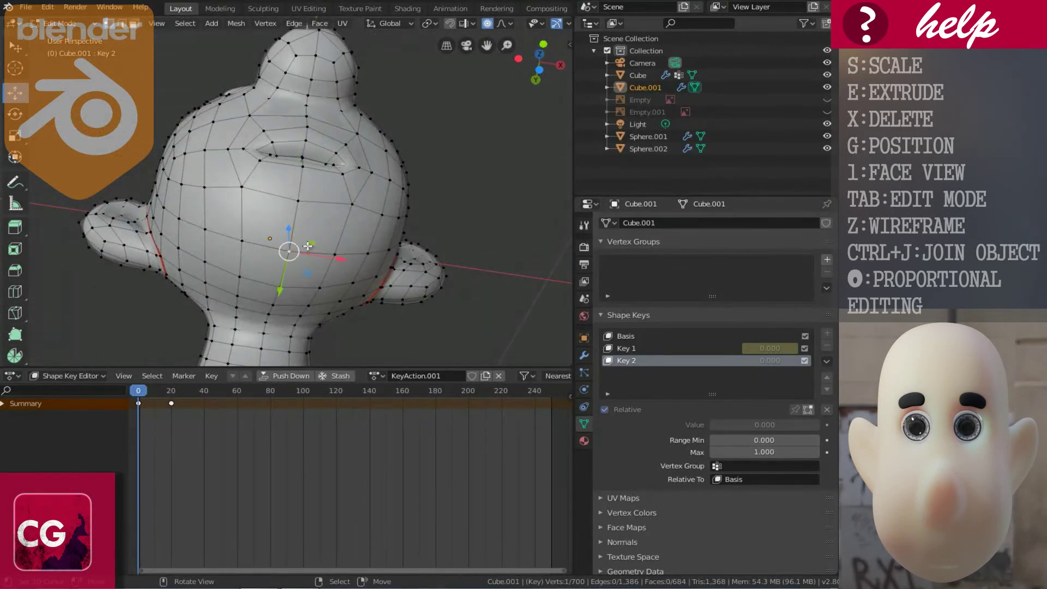
key("KP_1")
scroll(307, 246, "down", 2)
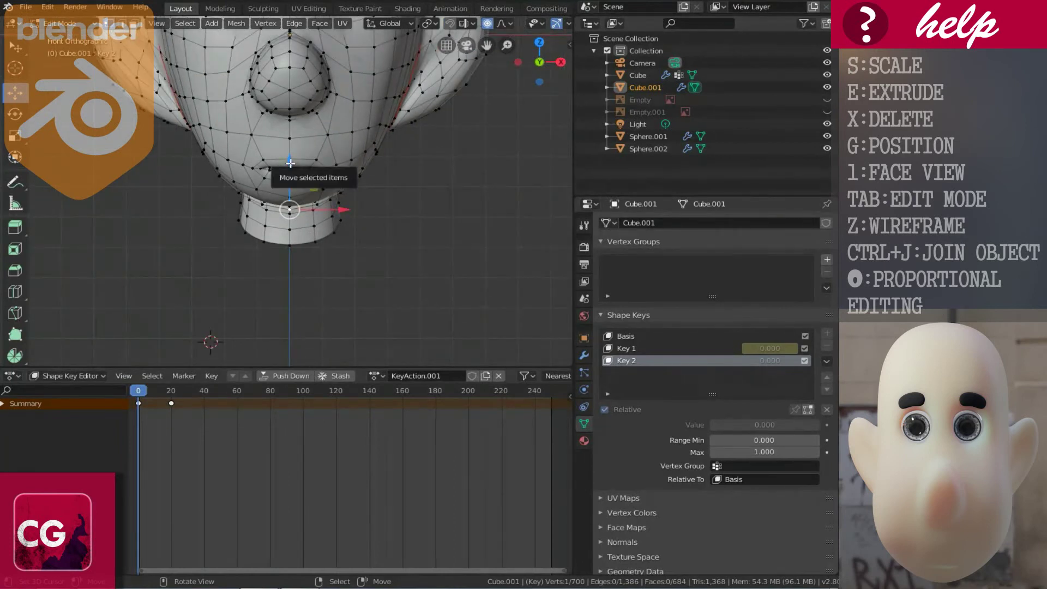
key("g")
scroll(288, 202, "down", 10)
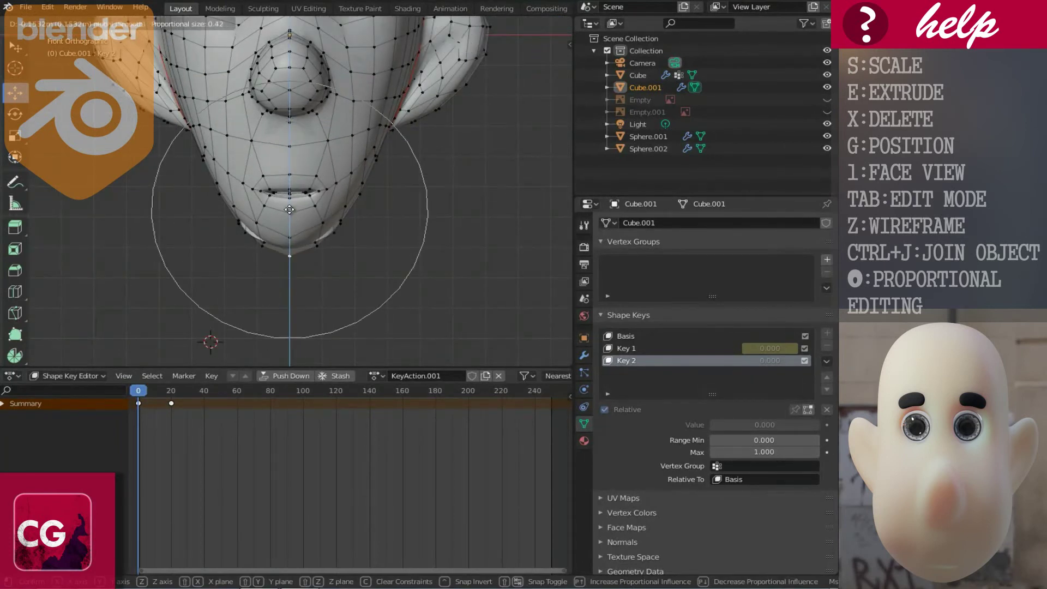
scroll(289, 219, "down", 2)
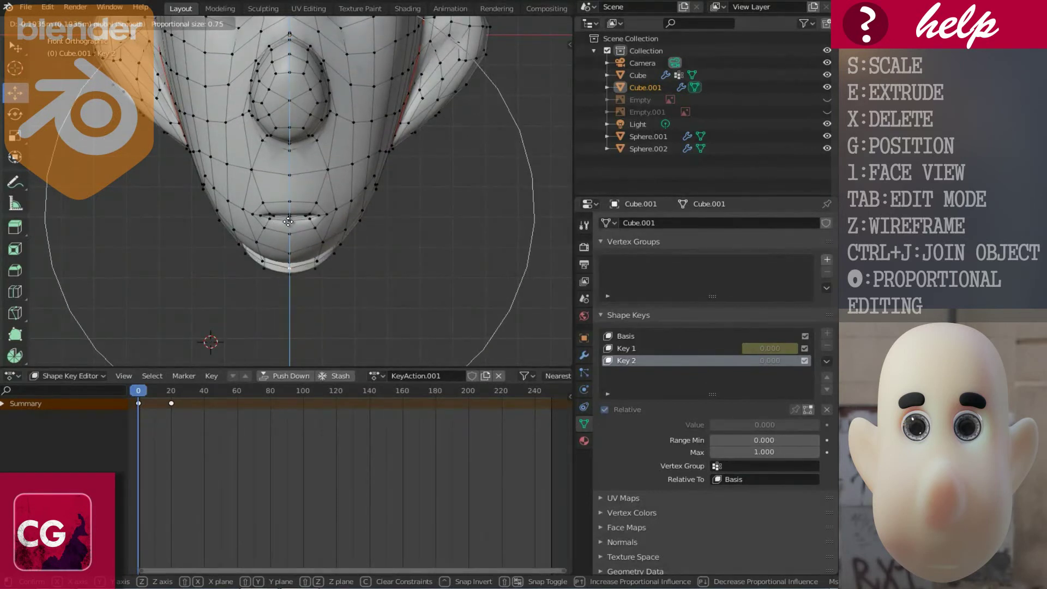
left_click(287, 222)
Step: Lower the chin vertex further in two Z moves with proportional size 0.83 and return to Object Mode
scroll(300, 213, "down", 4)
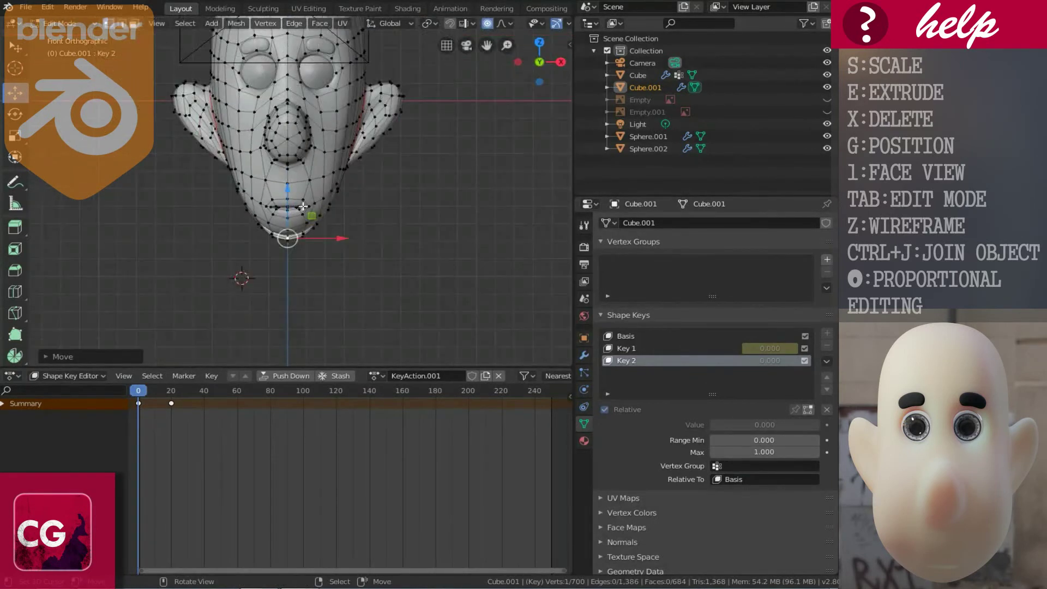
key("g")
scroll(290, 257, "down", 1)
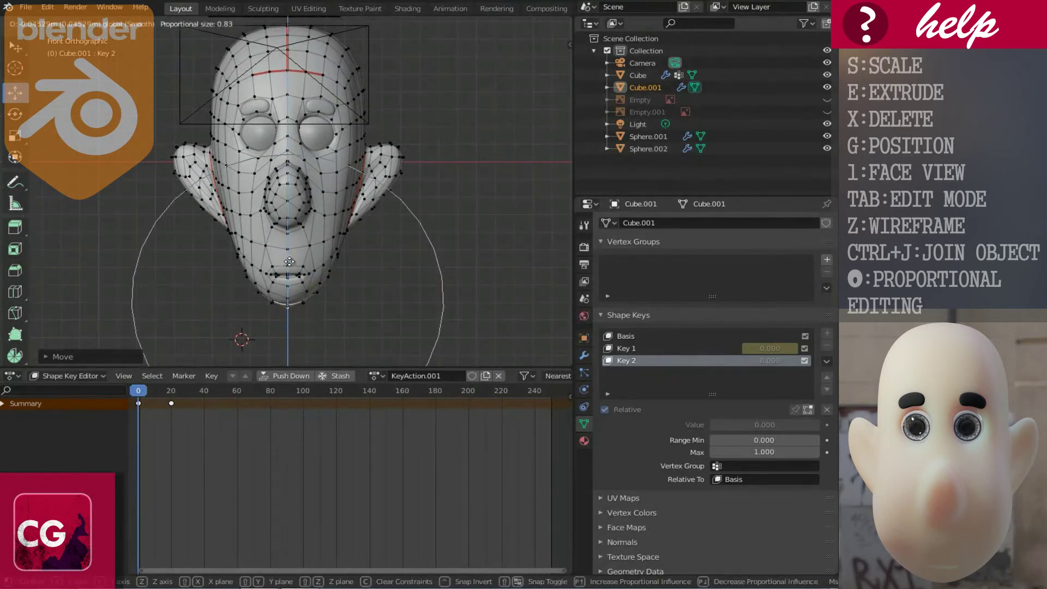
left_click(292, 256)
scroll(294, 238, "down", 2)
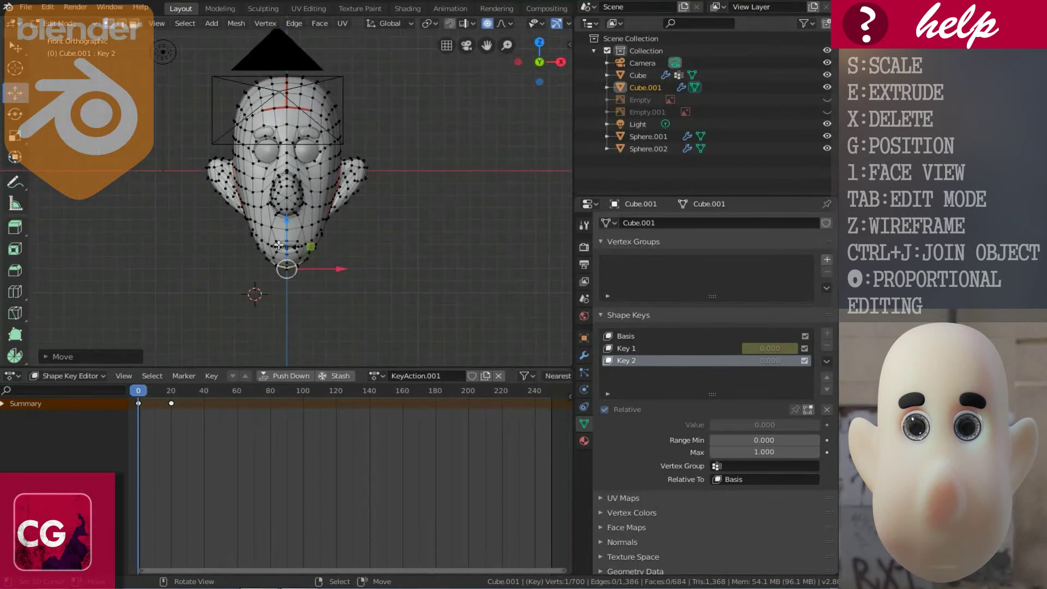
key("g")
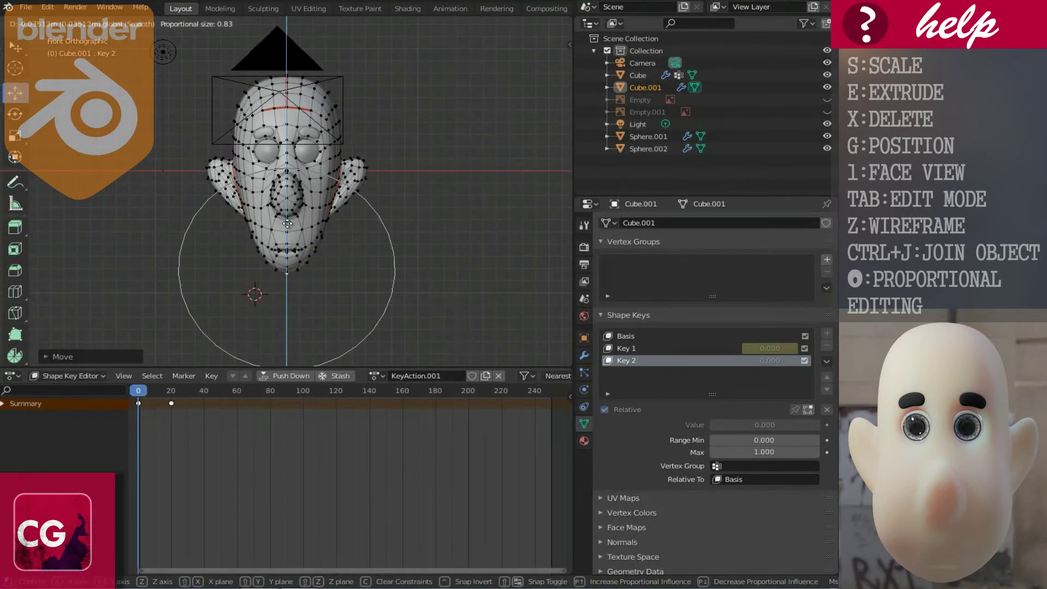
left_click(287, 224)
scroll(292, 230, "up", 1)
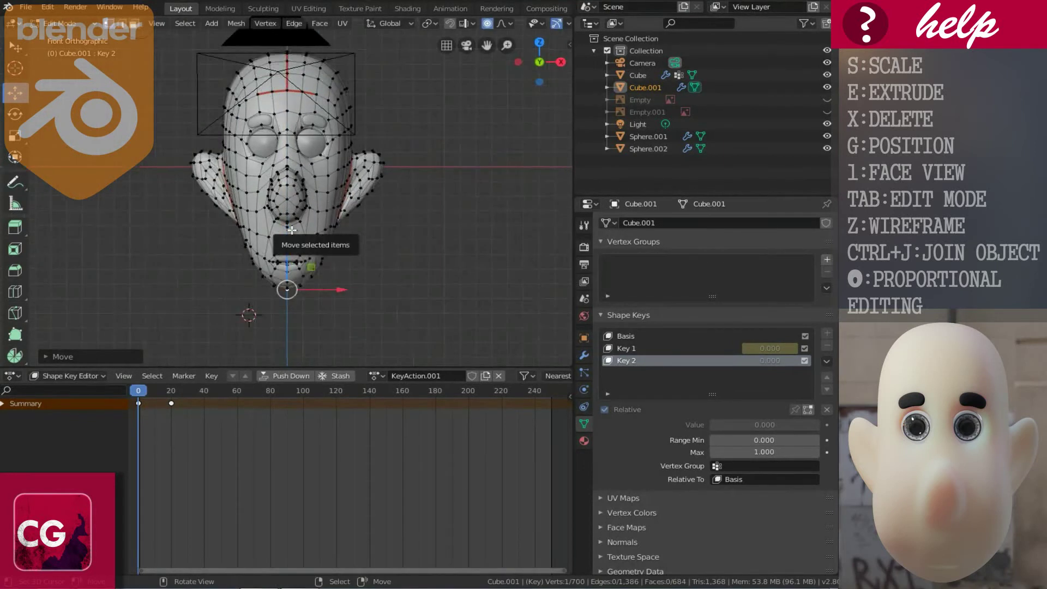
scroll(292, 229, "up", 1)
key("Tab")
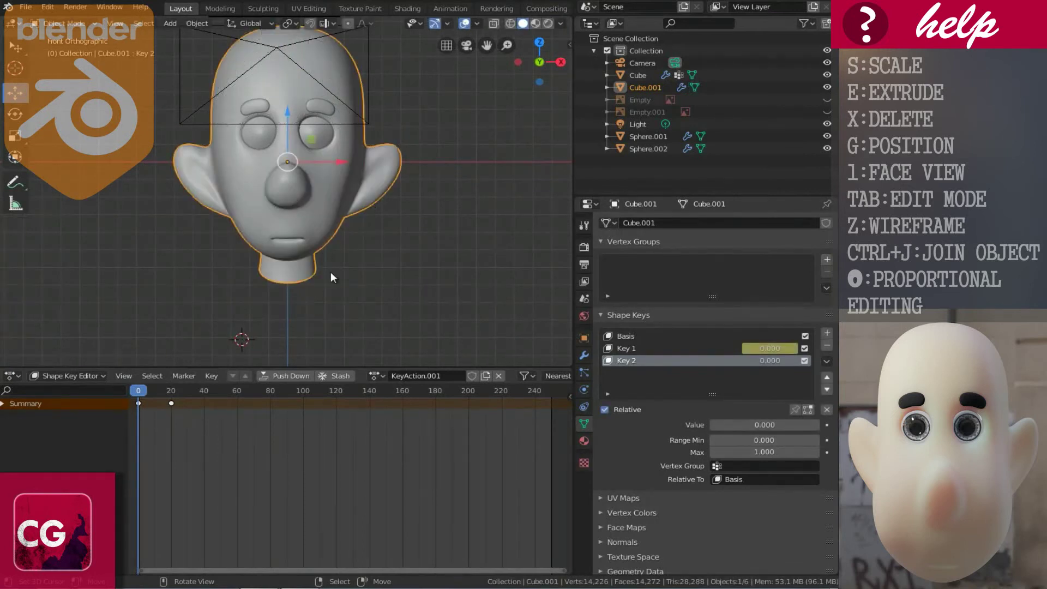
Step: Keyframe the third shape key's value at 0.000 on frame 8
scroll(333, 263, "up", 1)
scroll(332, 264, "up", 1)
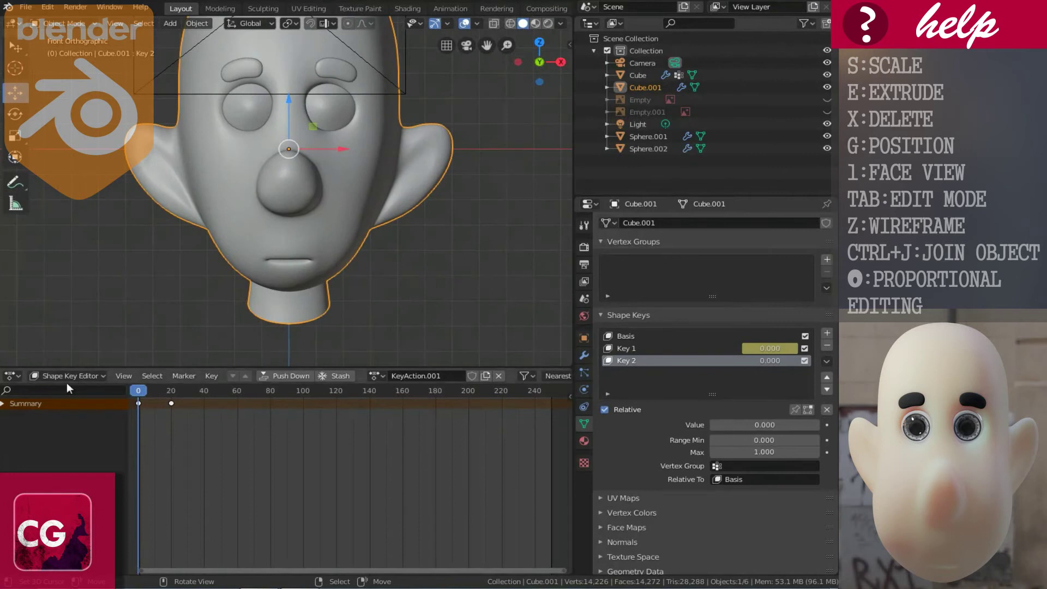
left_click_drag(139, 394, 131, 401)
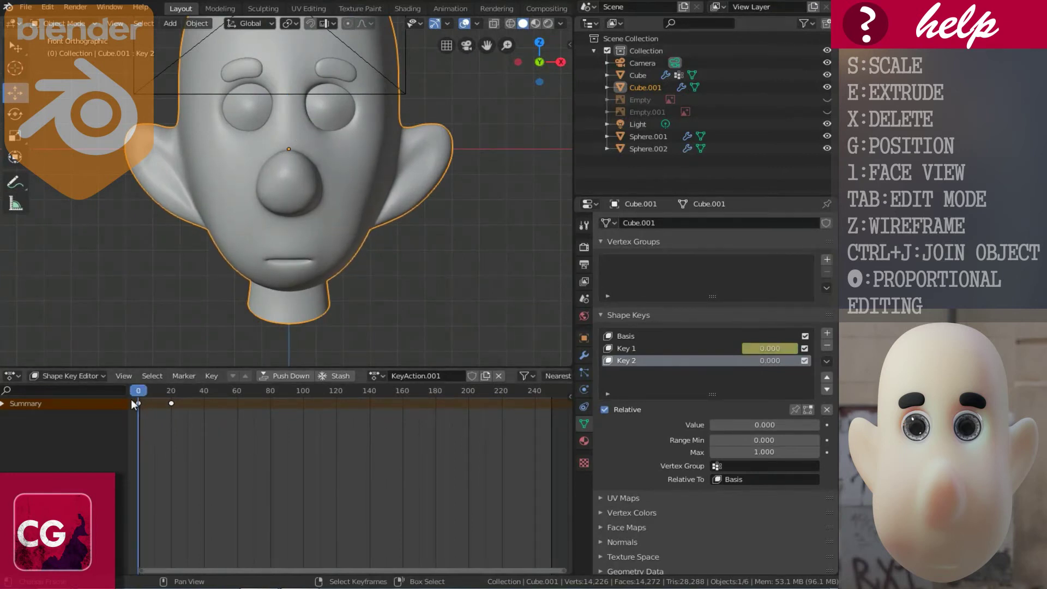
middle_click_drag(204, 272, 226, 224)
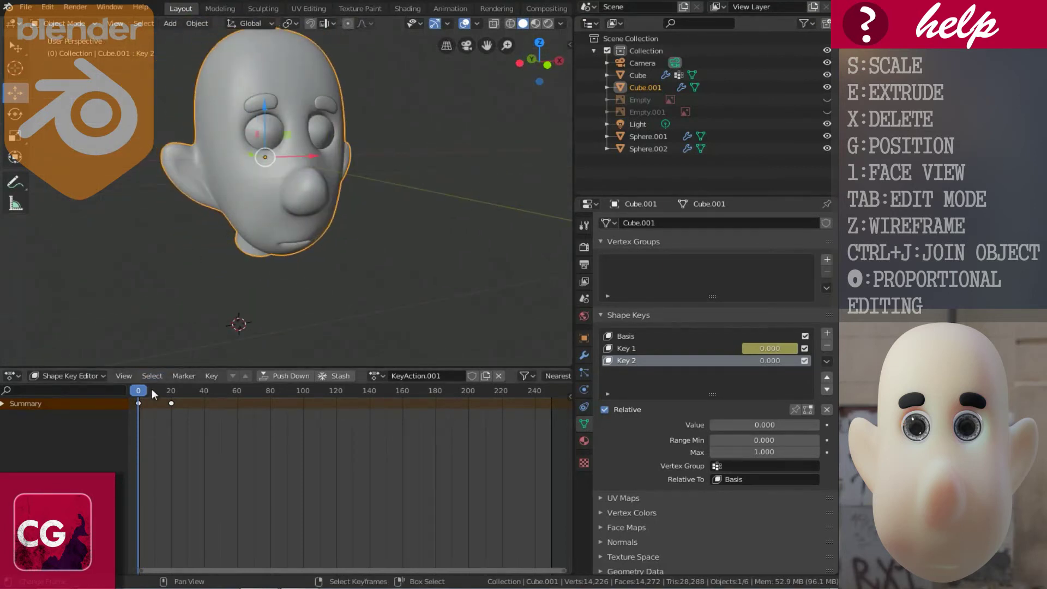
left_click_drag(141, 391, 153, 400)
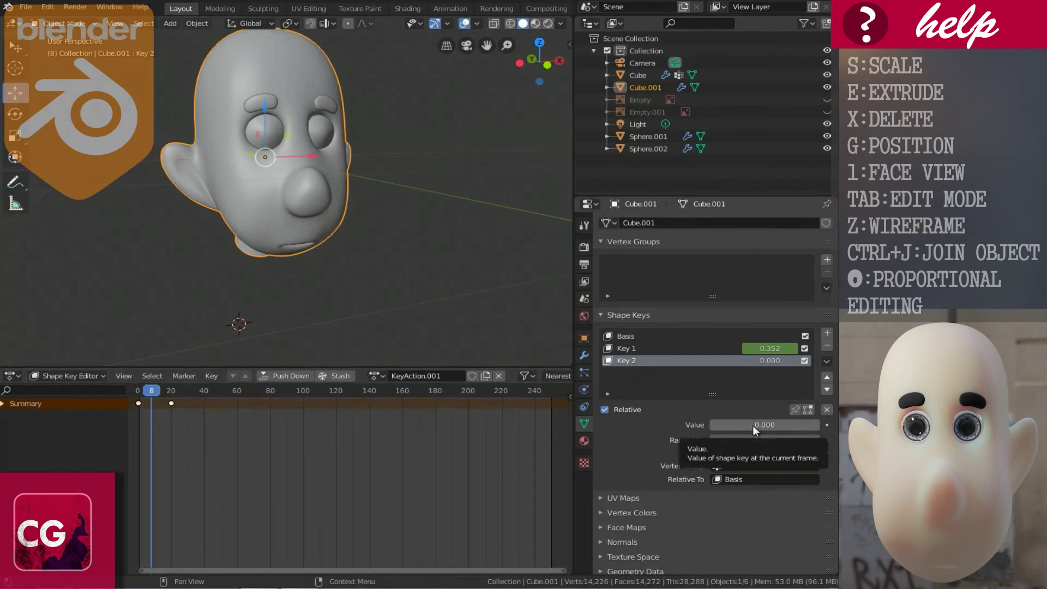
key("i")
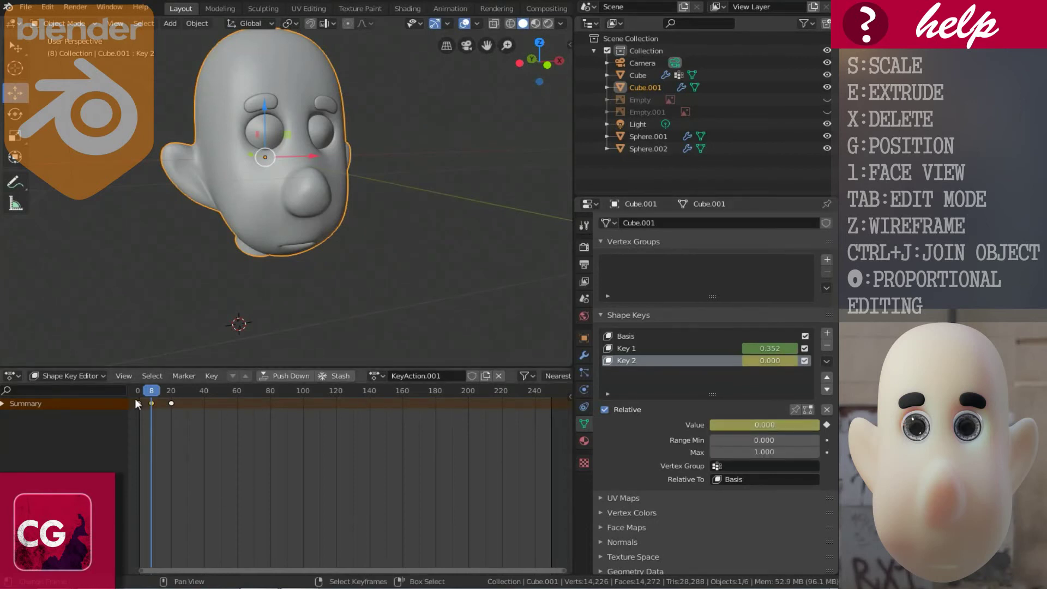
Step: Set the third shape key's value to 1.000 on frame 23 and keyframe it
left_click_drag(151, 393, 175, 404)
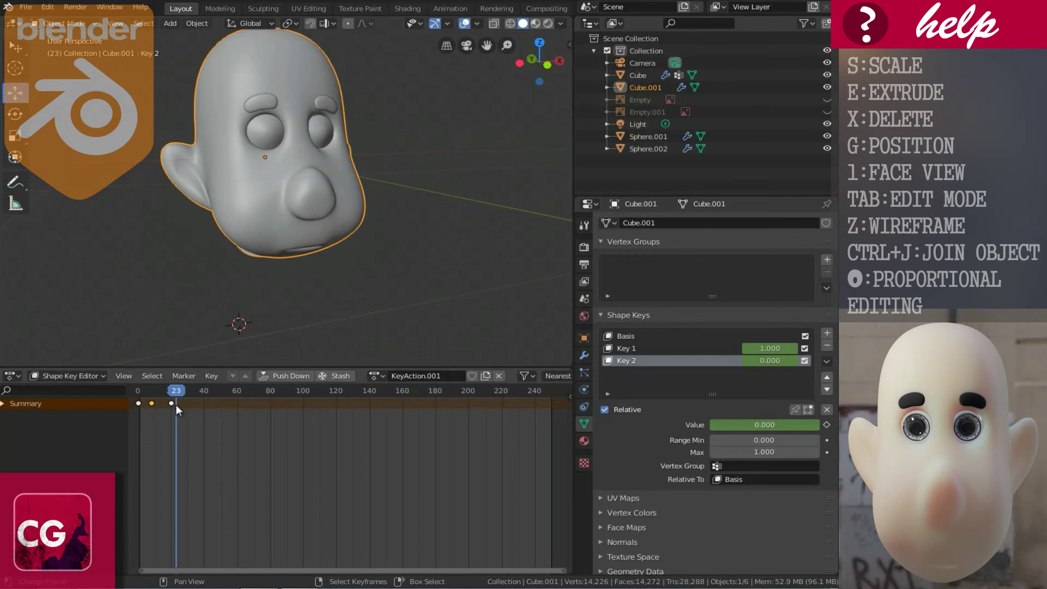
scroll(292, 264, "up", 3)
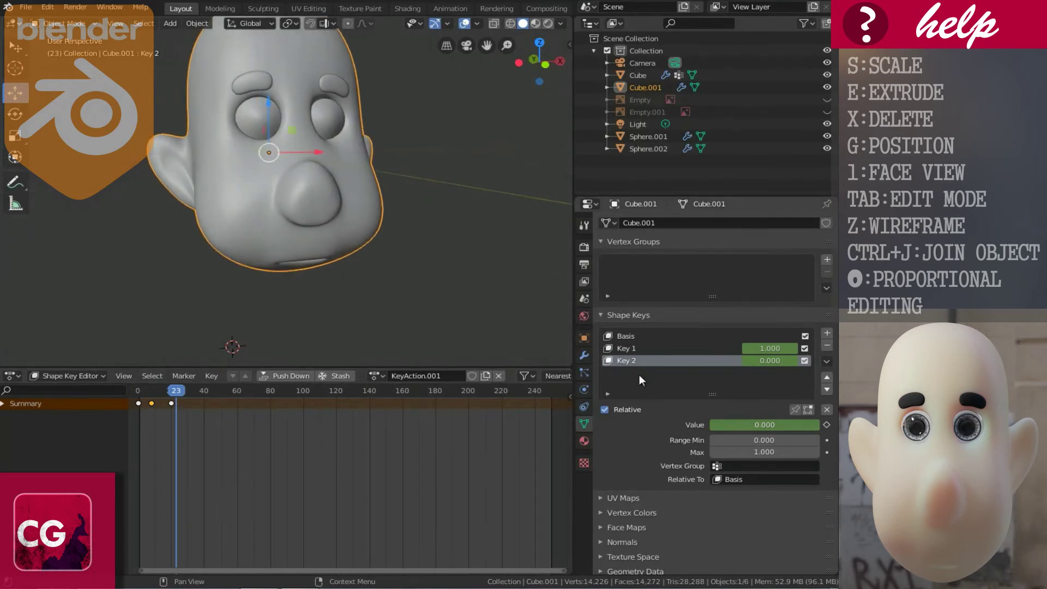
left_click_drag(751, 424, 38, 441)
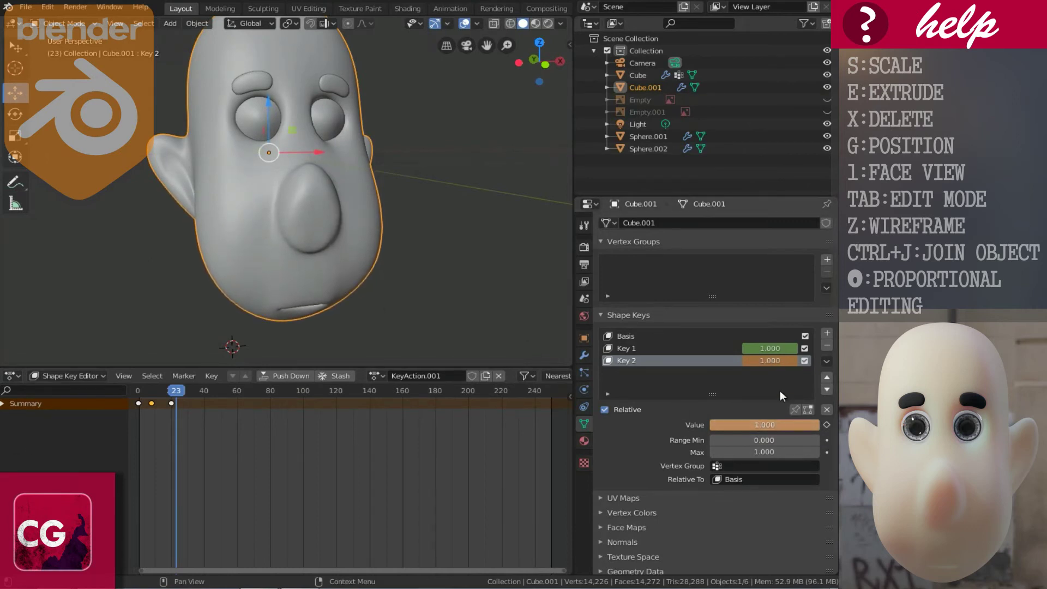
key("i")
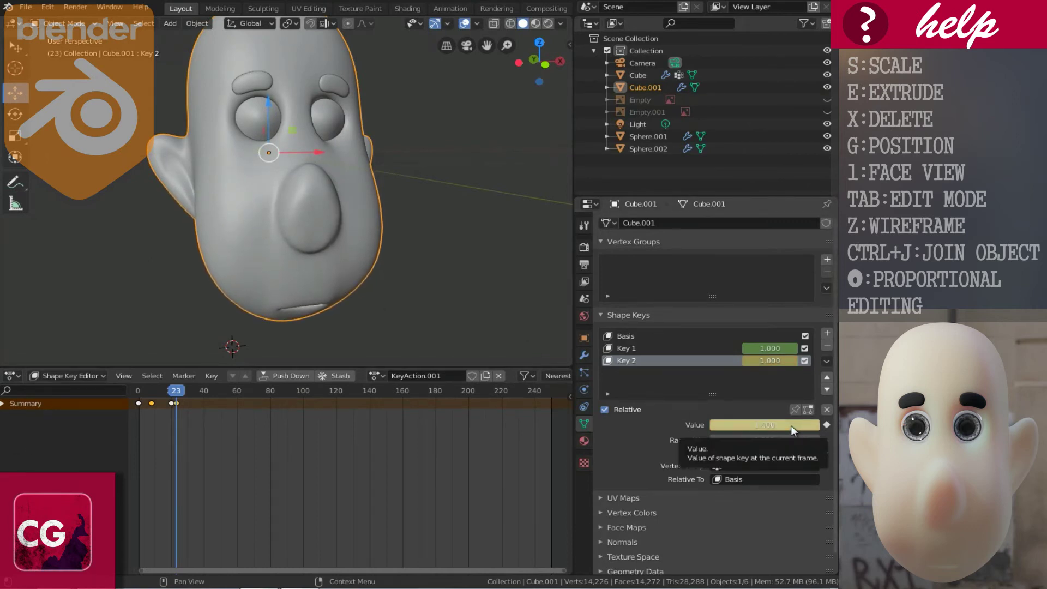
Step: Play the combined shape key animation from frame 0 with the head seen from the front, stop it and go to frame 29
middle_click_drag(308, 305, 180, 349)
left_click_drag(177, 398, 136, 404)
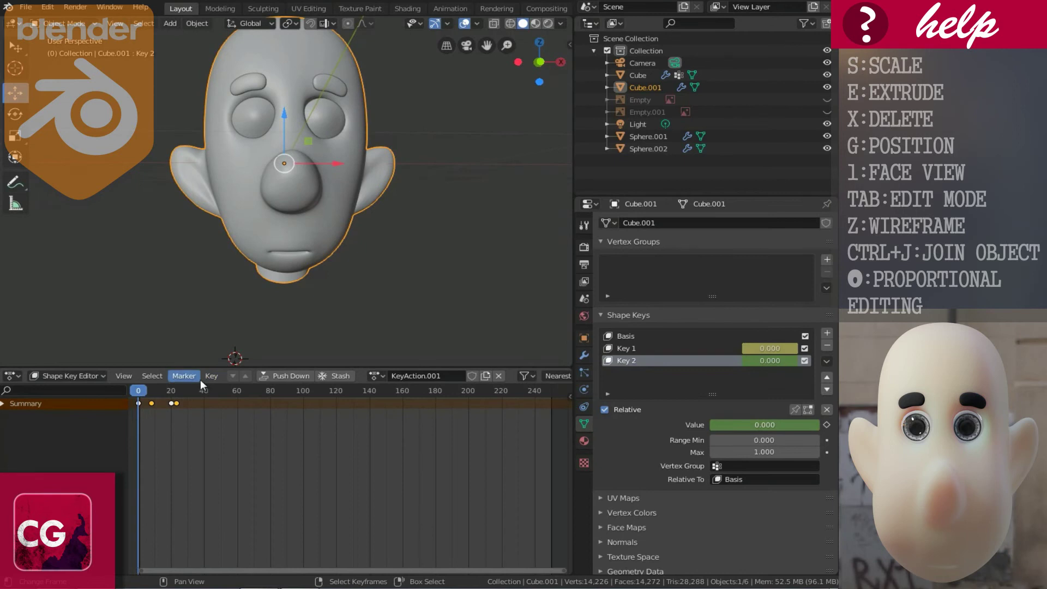
key("space")
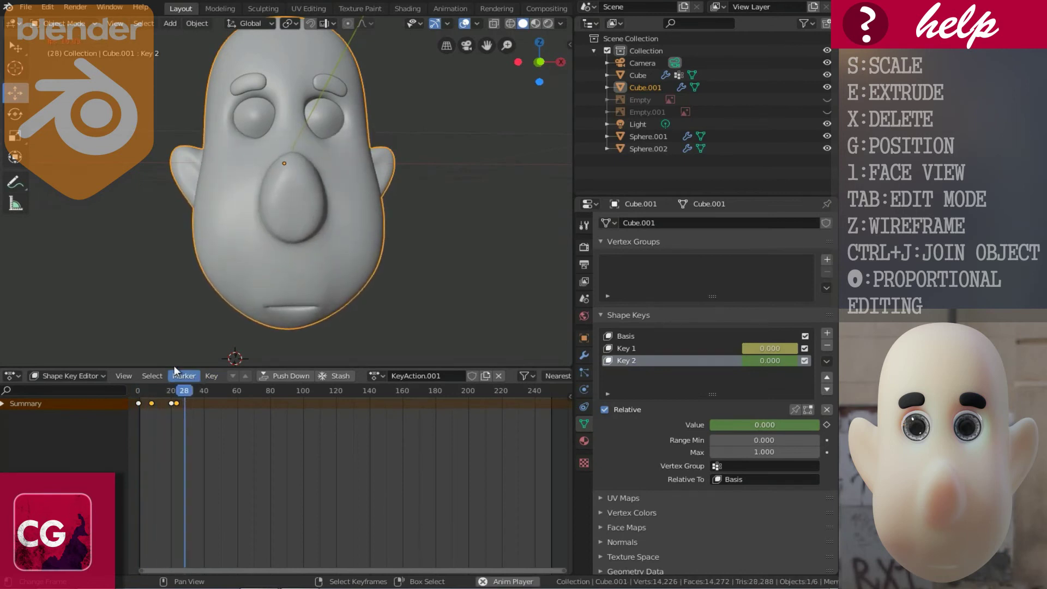
key("space")
key("space")
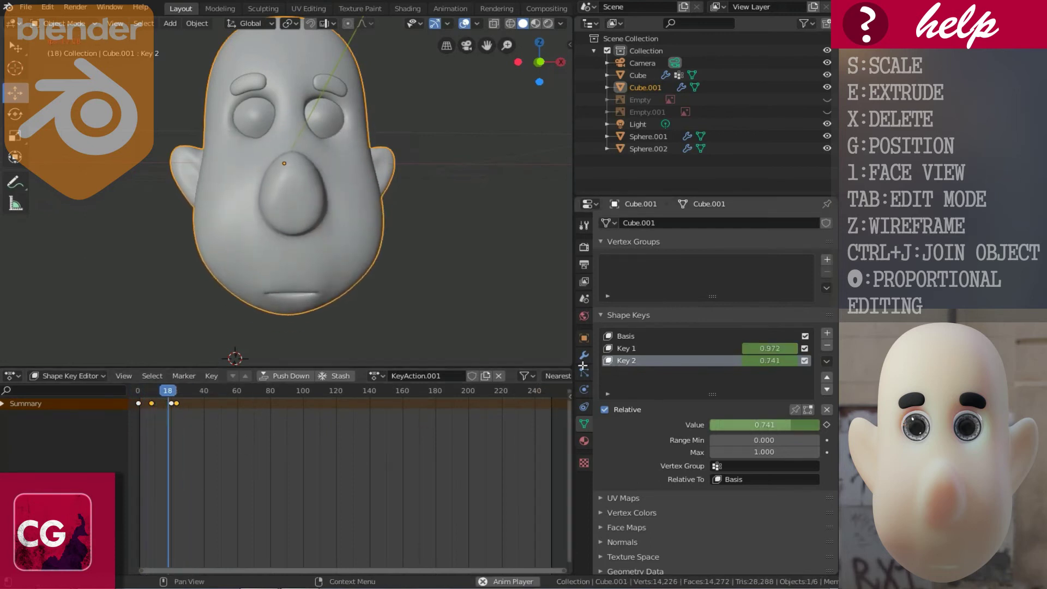
key("space")
left_click_drag(195, 394, 186, 402)
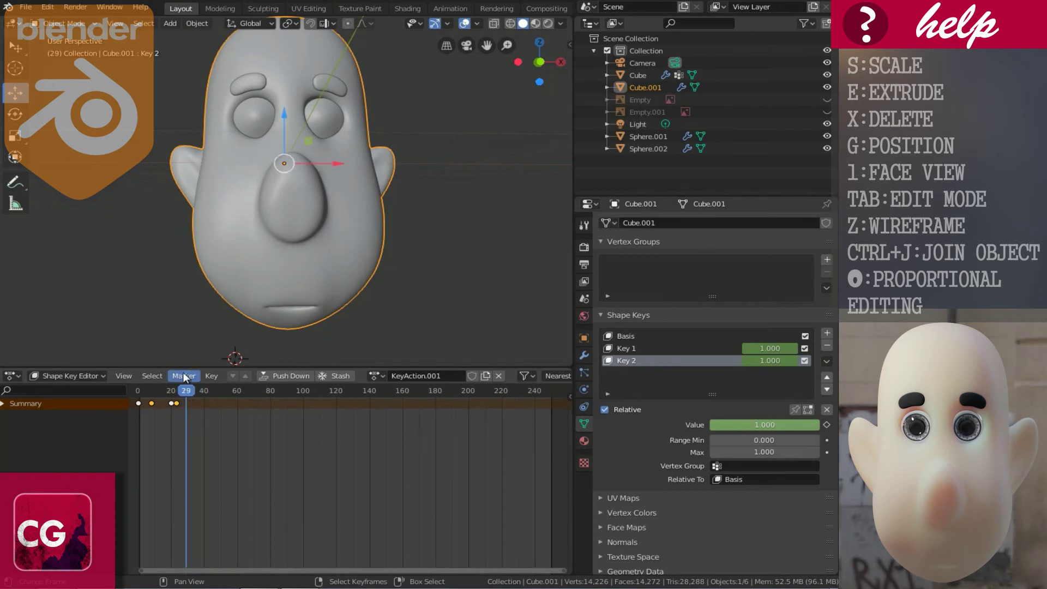
Step: Paste a copy of the frame 0 keyframe on frame 29 and keyframe the third shape key's value at 0.000 there
left_click(138, 404)
key("ctrl+v")
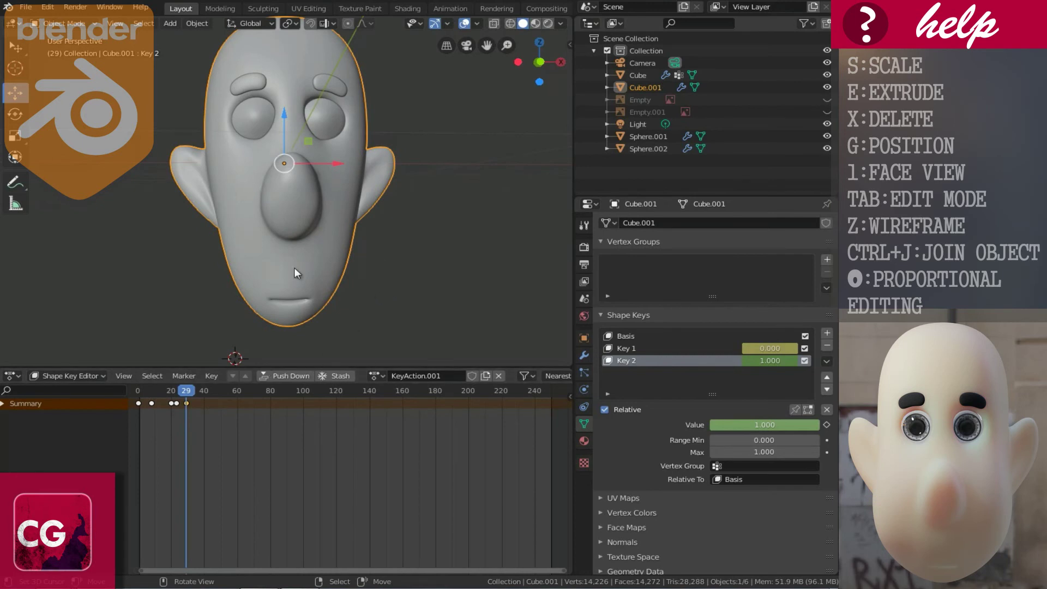
middle_click_drag(293, 267, 328, 272)
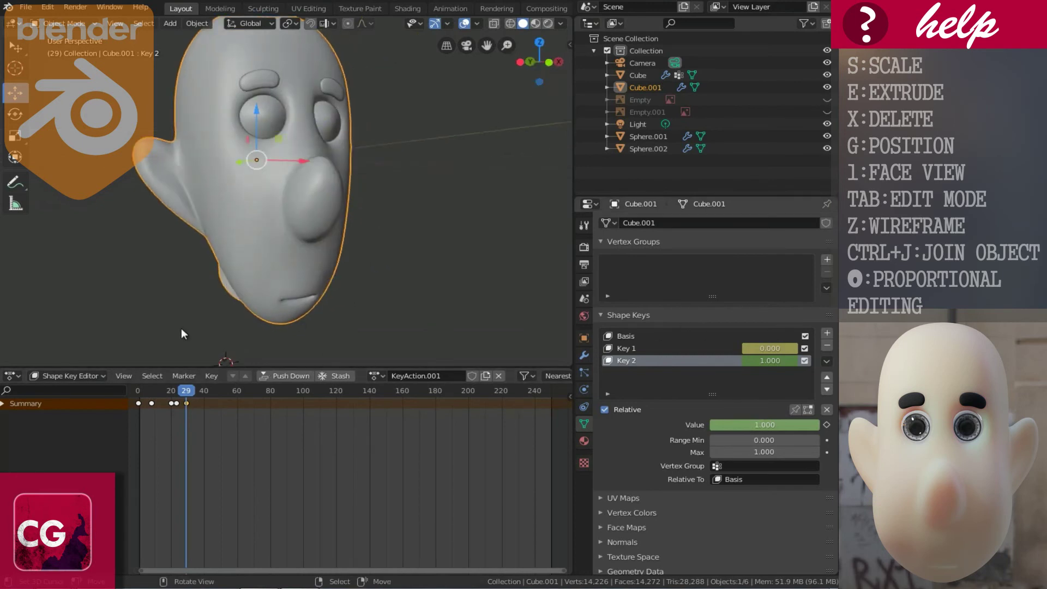
left_click_drag(784, 426, 652, 441)
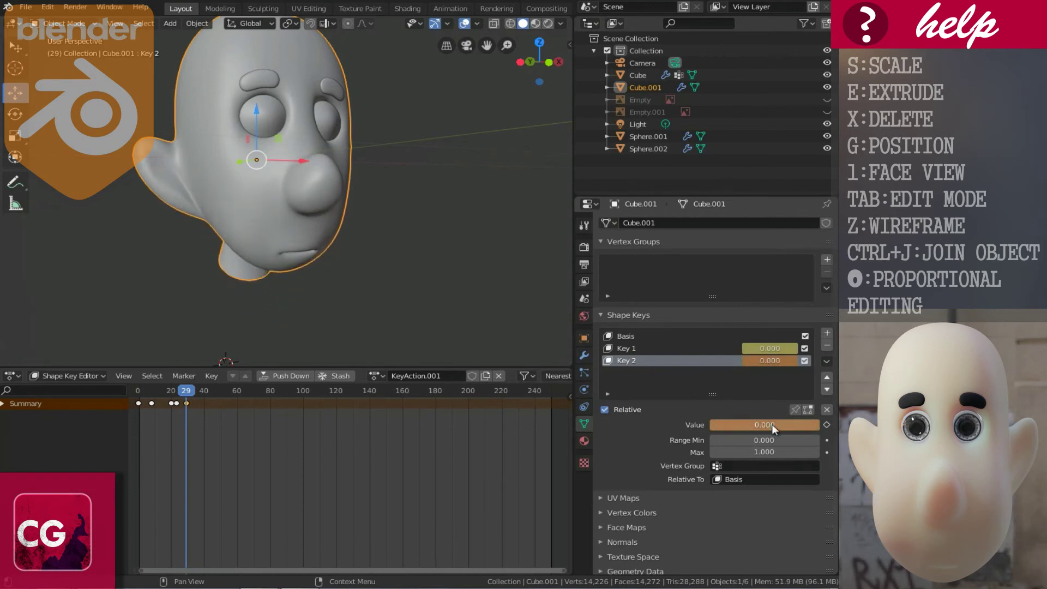
key("i")
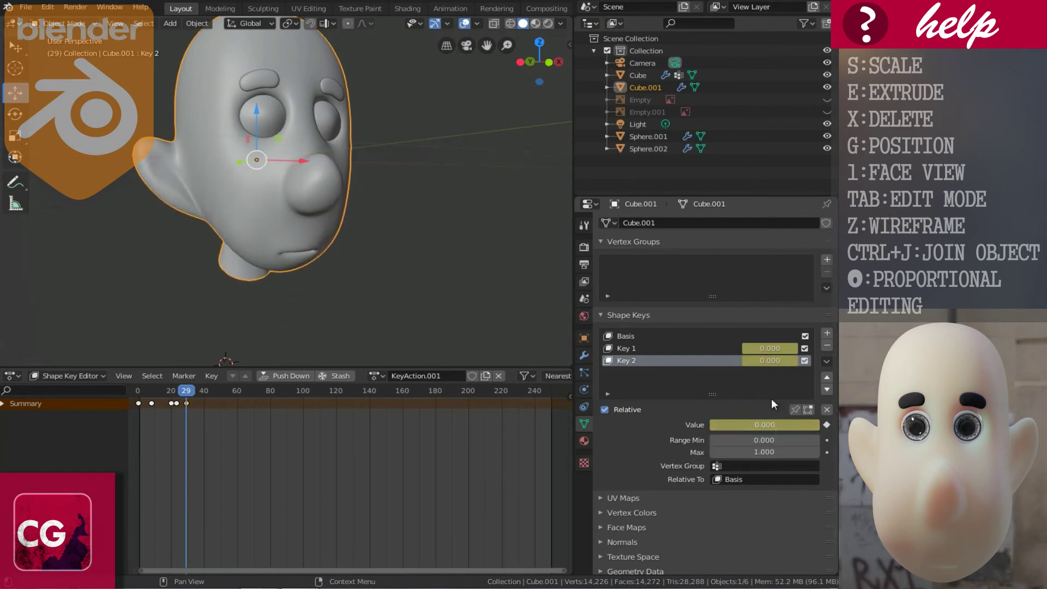
Step: Play the shape key animation twice from the start with the head seen from the front
left_click_drag(166, 393, 138, 392)
key("1")
key("space")
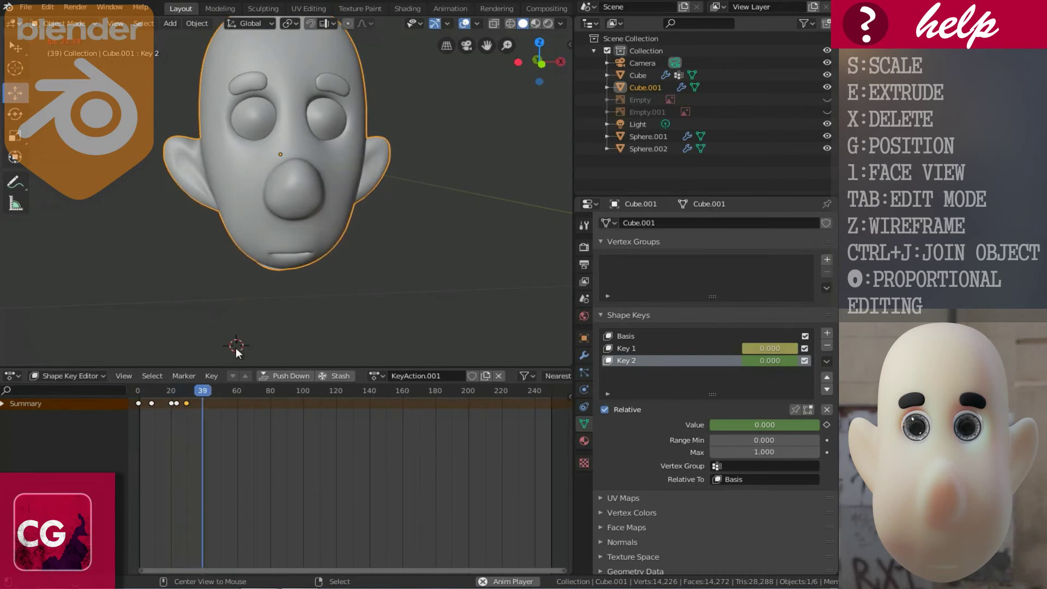
key("space")
key("shift+Left")
key("space")
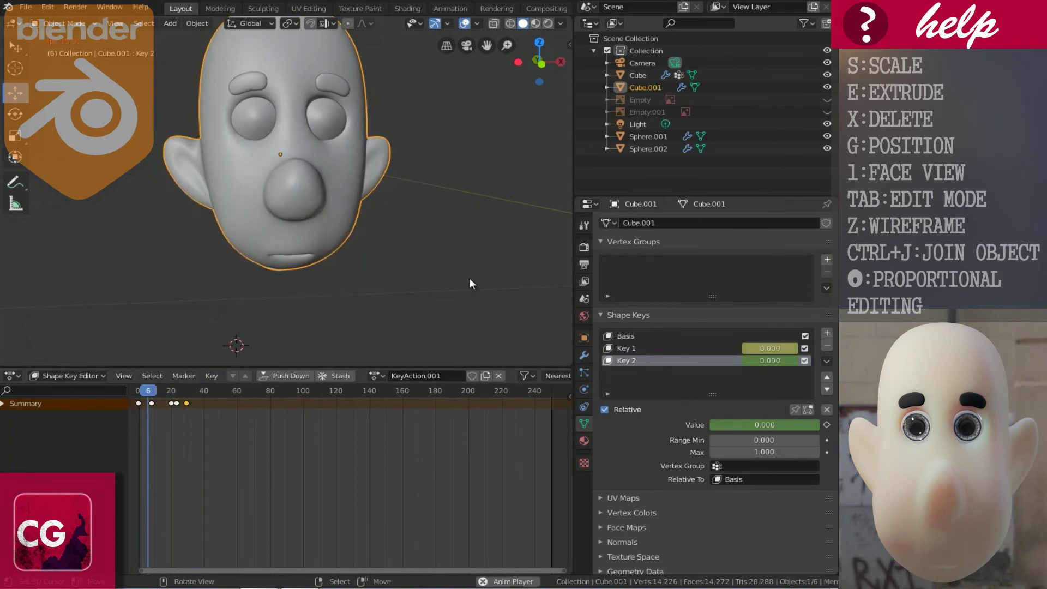
key("space")
Step: Frame the whole head, replay the animation from frame 0 and stop it at frame 32
scroll(327, 192, "down", 2)
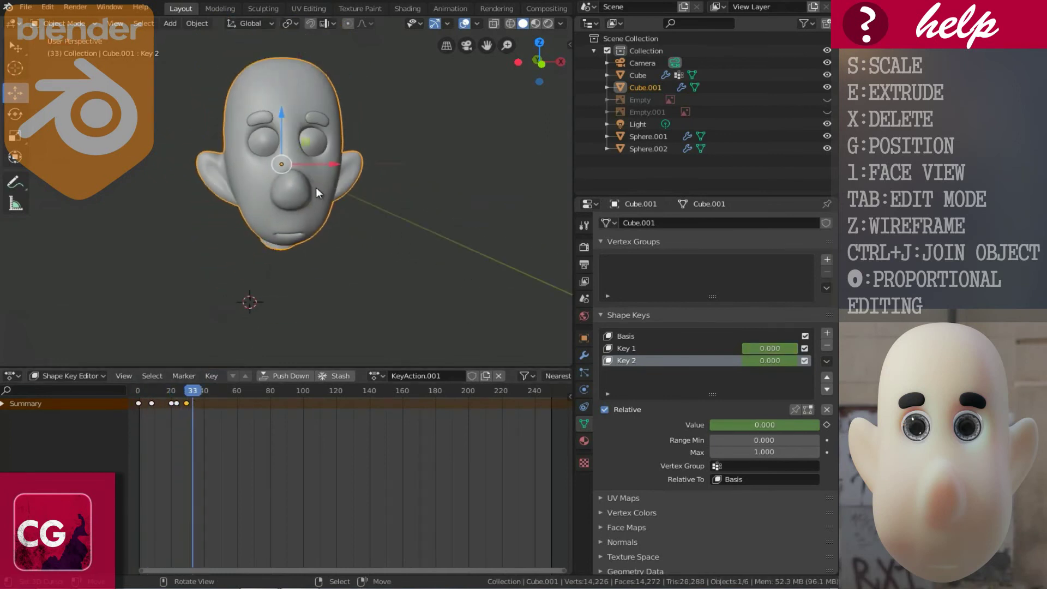
middle_click_drag(311, 203, 286, 221, "shift")
scroll(281, 254, "up", 1)
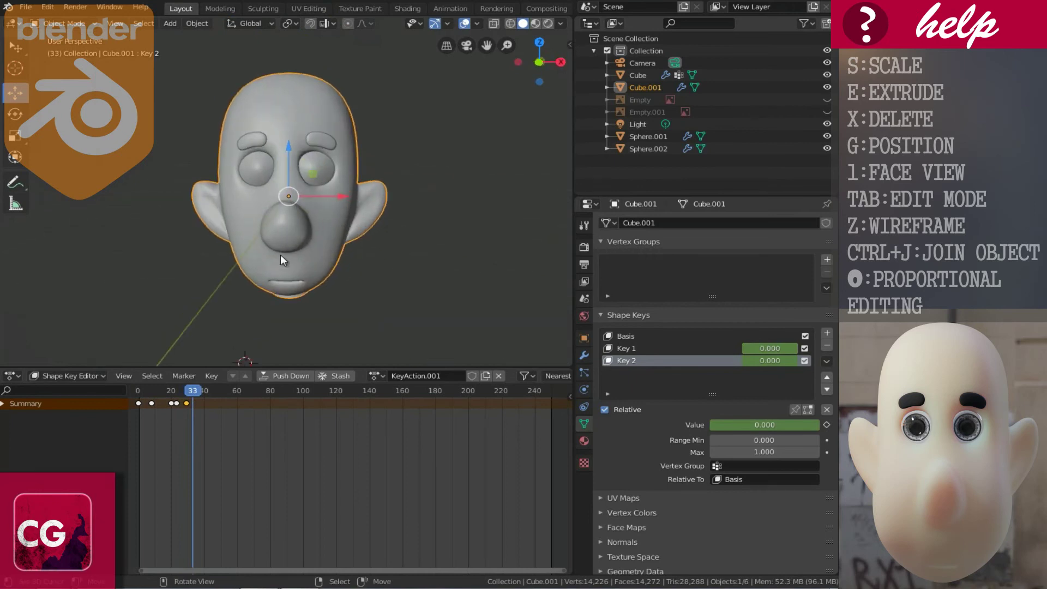
scroll(280, 252, "down", 8)
scroll(289, 244, "up", 4)
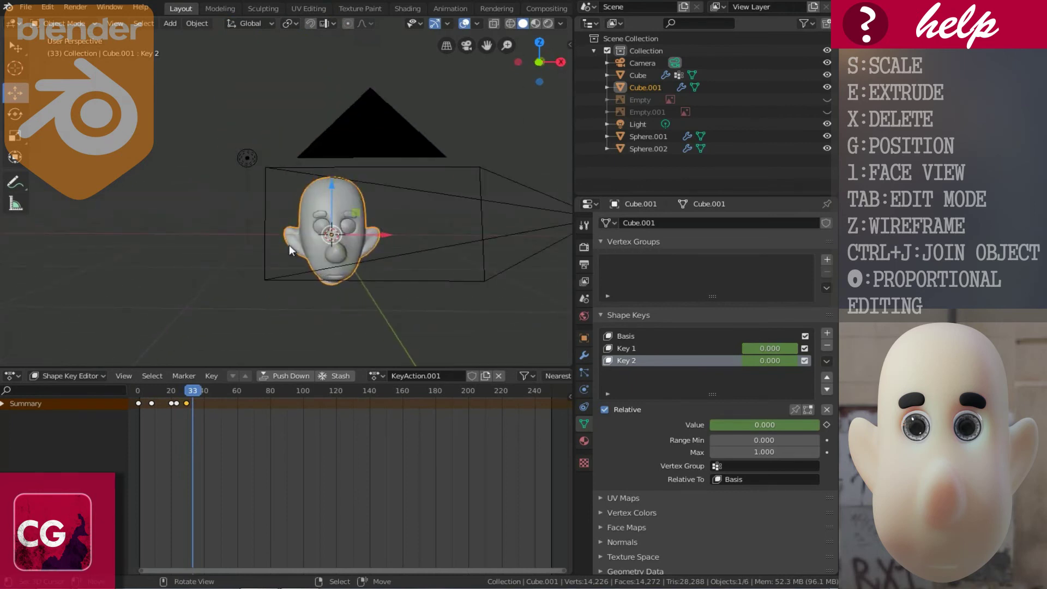
middle_click_drag(380, 259, 251, 248)
scroll(258, 247, "up", 4)
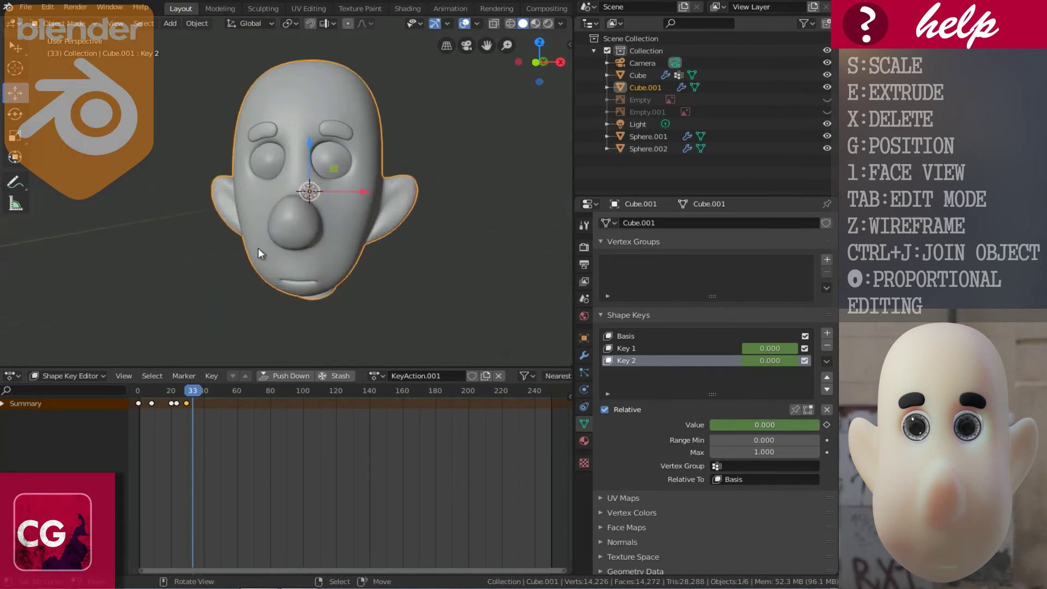
left_click_drag(194, 390, 138, 403)
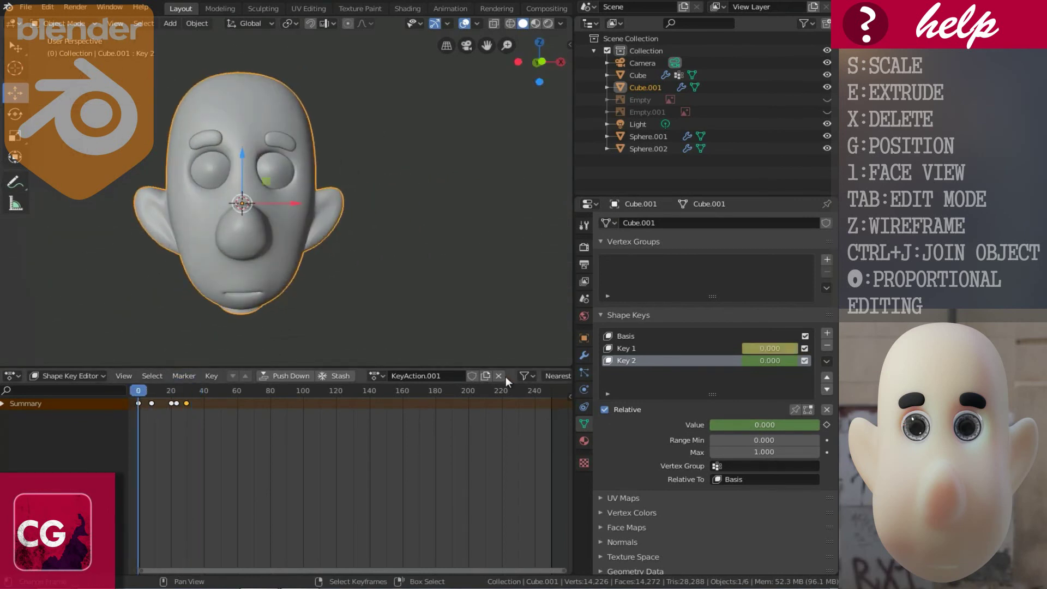
key("space")
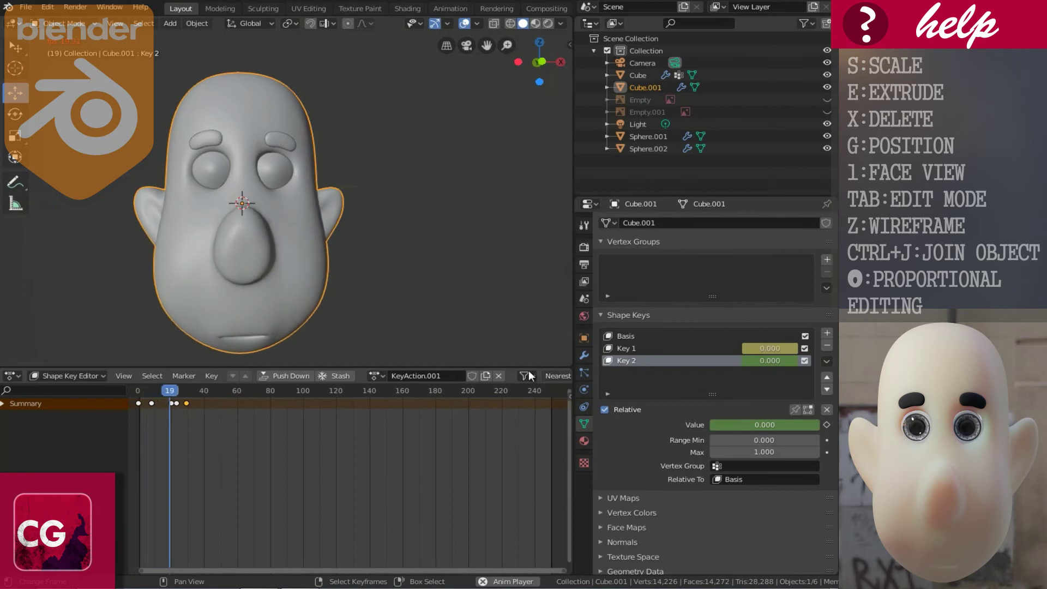
key("space")
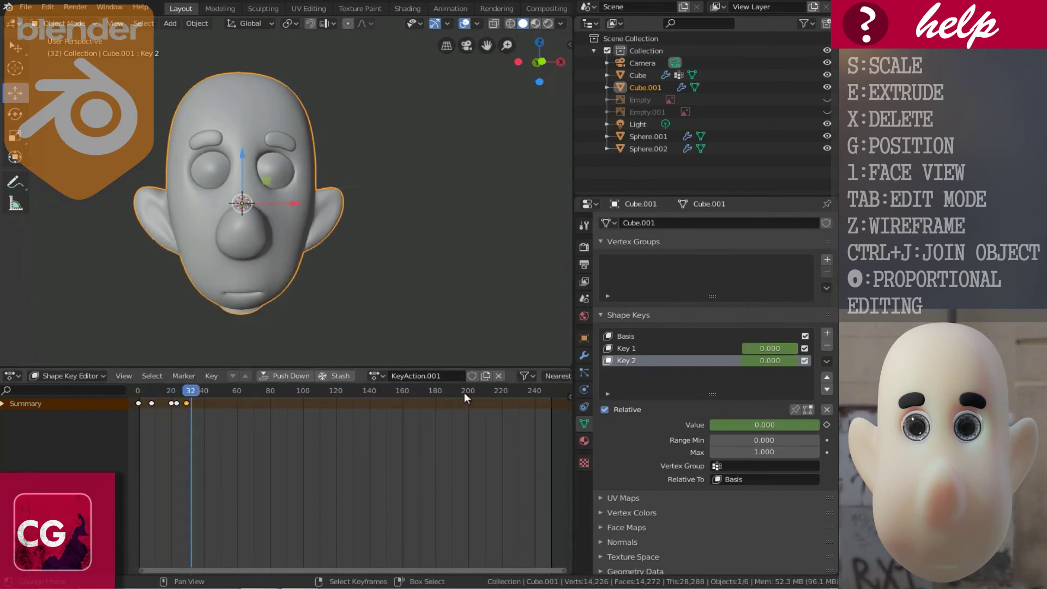
Step: Widen the 3D view and animation editor areas and change the Shape Key Editor to the Timeline
scroll(491, 426, "down", 3)
scroll(521, 425, "up", 3)
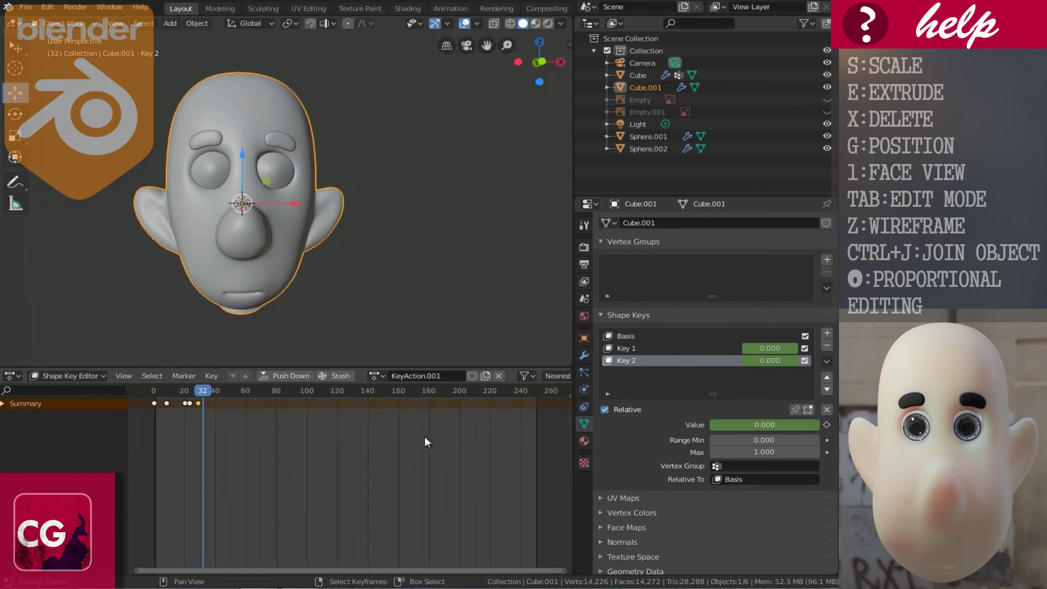
left_click_drag(572, 417, 741, 428)
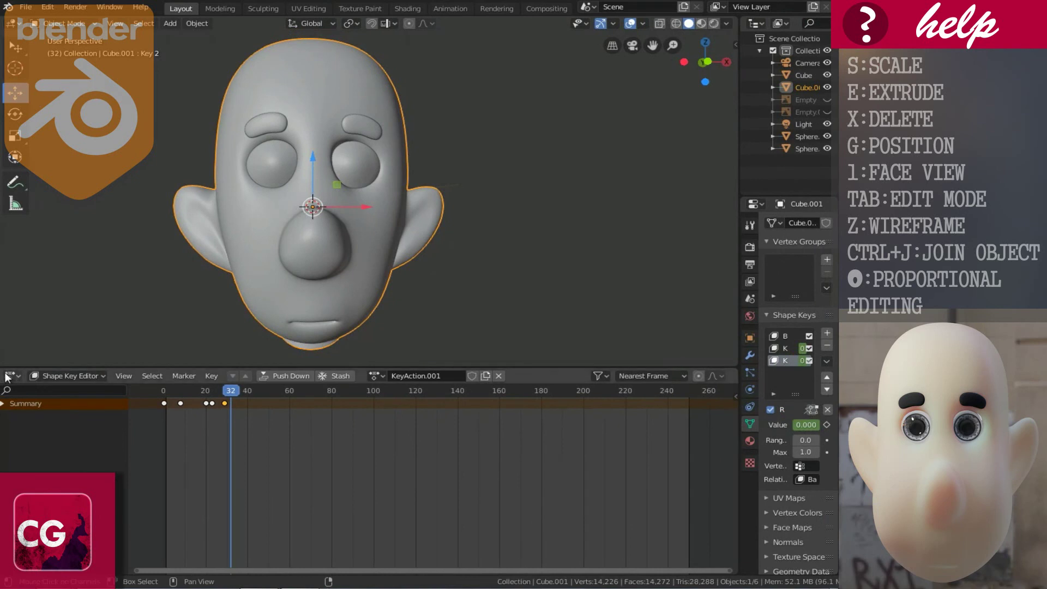
left_click(9, 375)
left_click(168, 433)
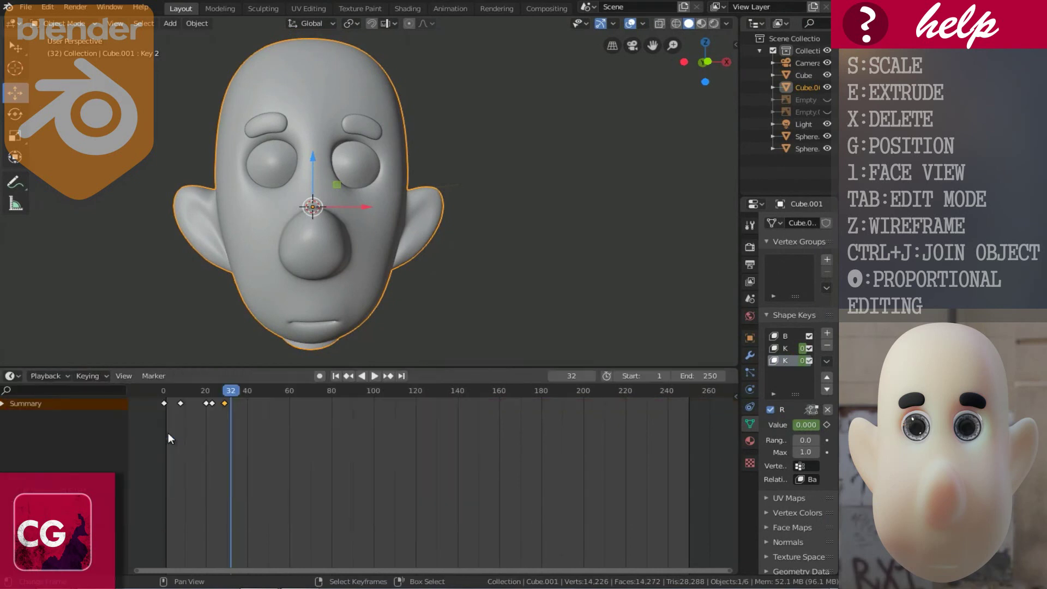
Step: Set the animation's end frame to 32, play it in a loop and show the head in Rendered viewport shading
left_click_drag(700, 375, 555, 399)
key("space")
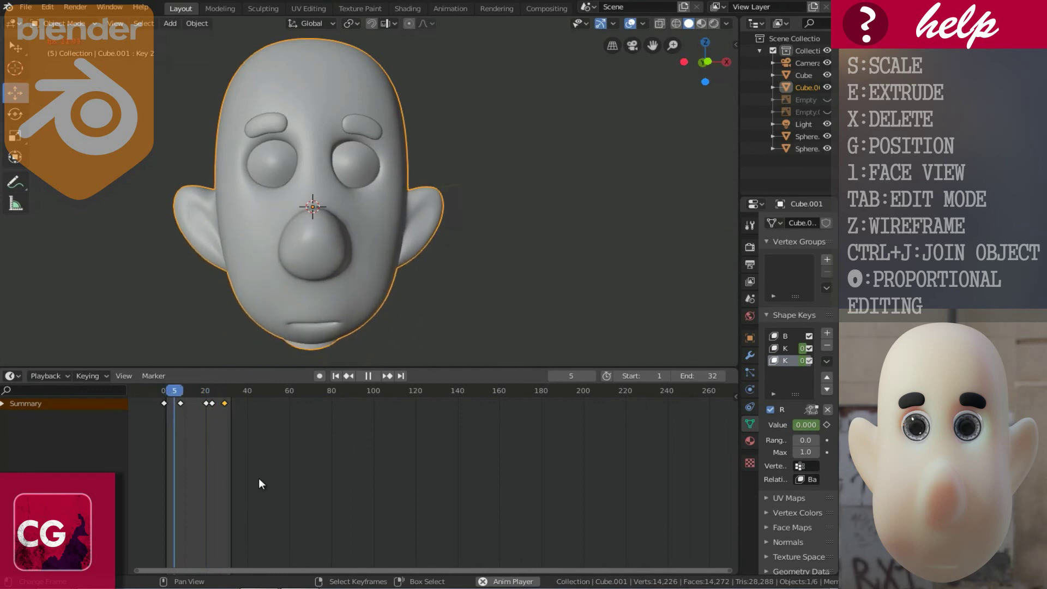
scroll(321, 241, "down", 2)
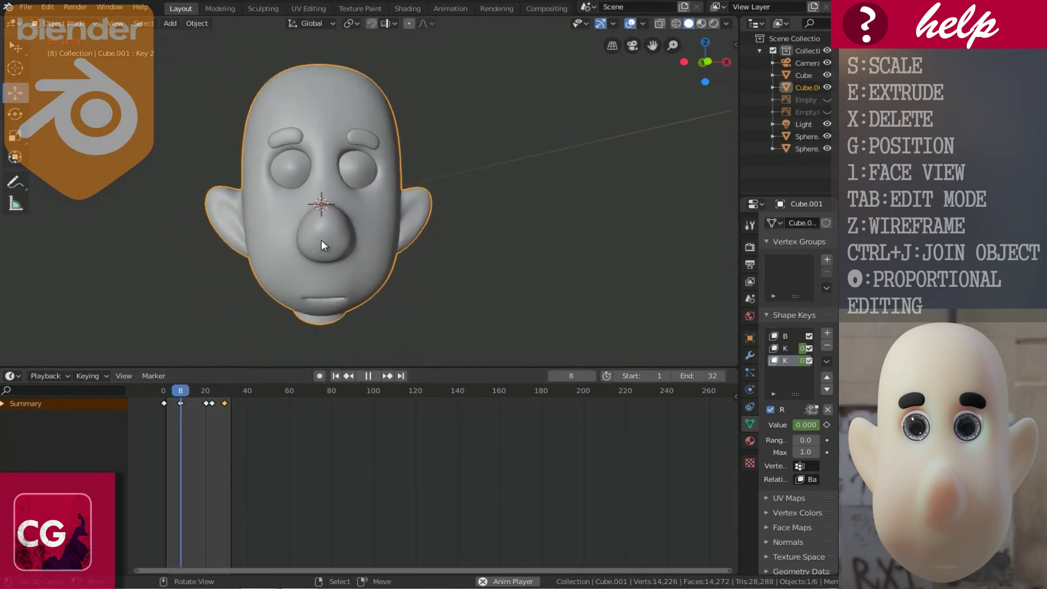
middle_click_drag(322, 241, 334, 257)
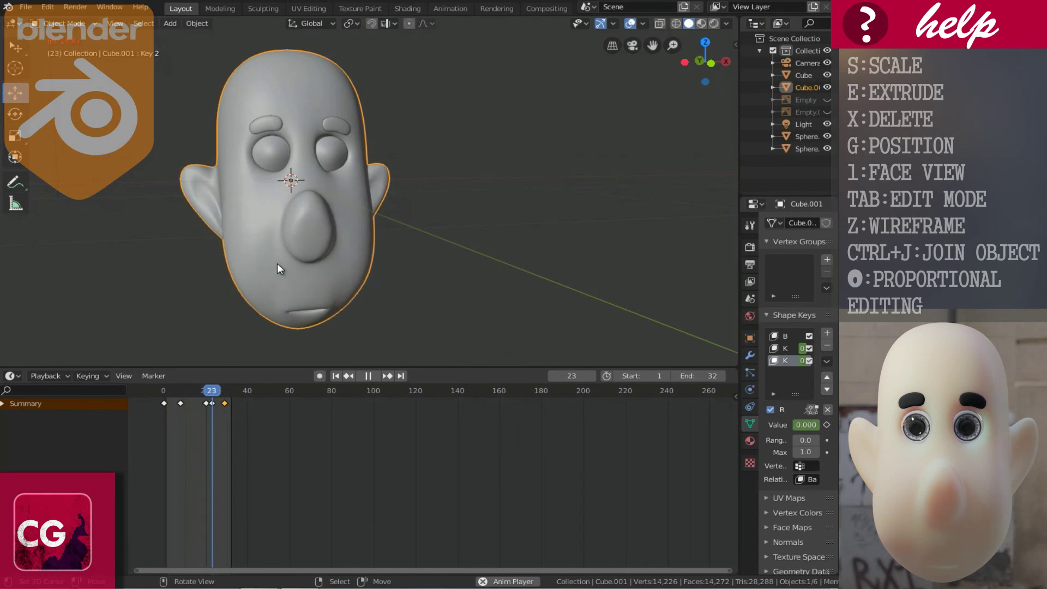
left_click(714, 23)
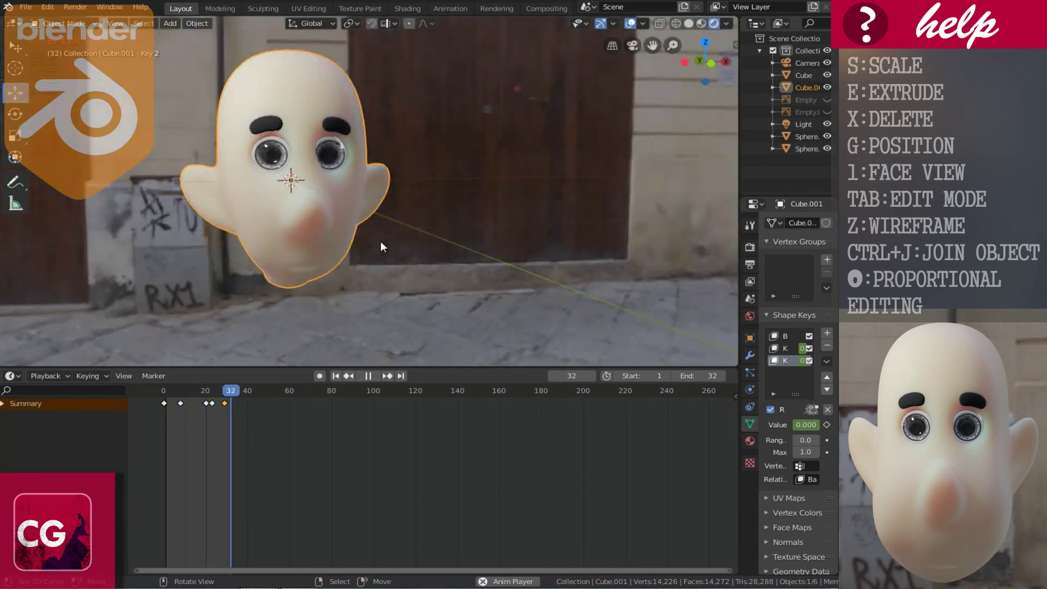